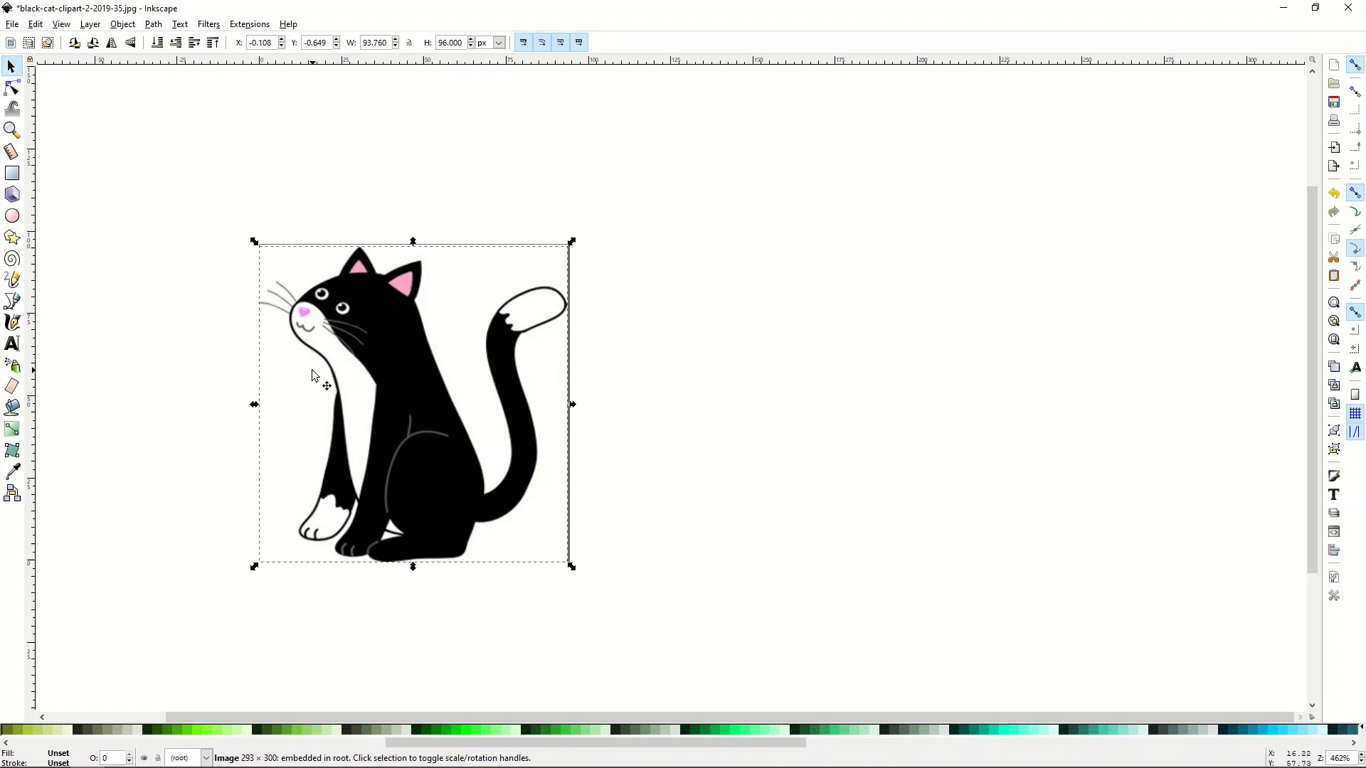
- Scroll up and down over the cat drawing, ending on Google's home page in Firefox
scroll(315, 335, up, 2)
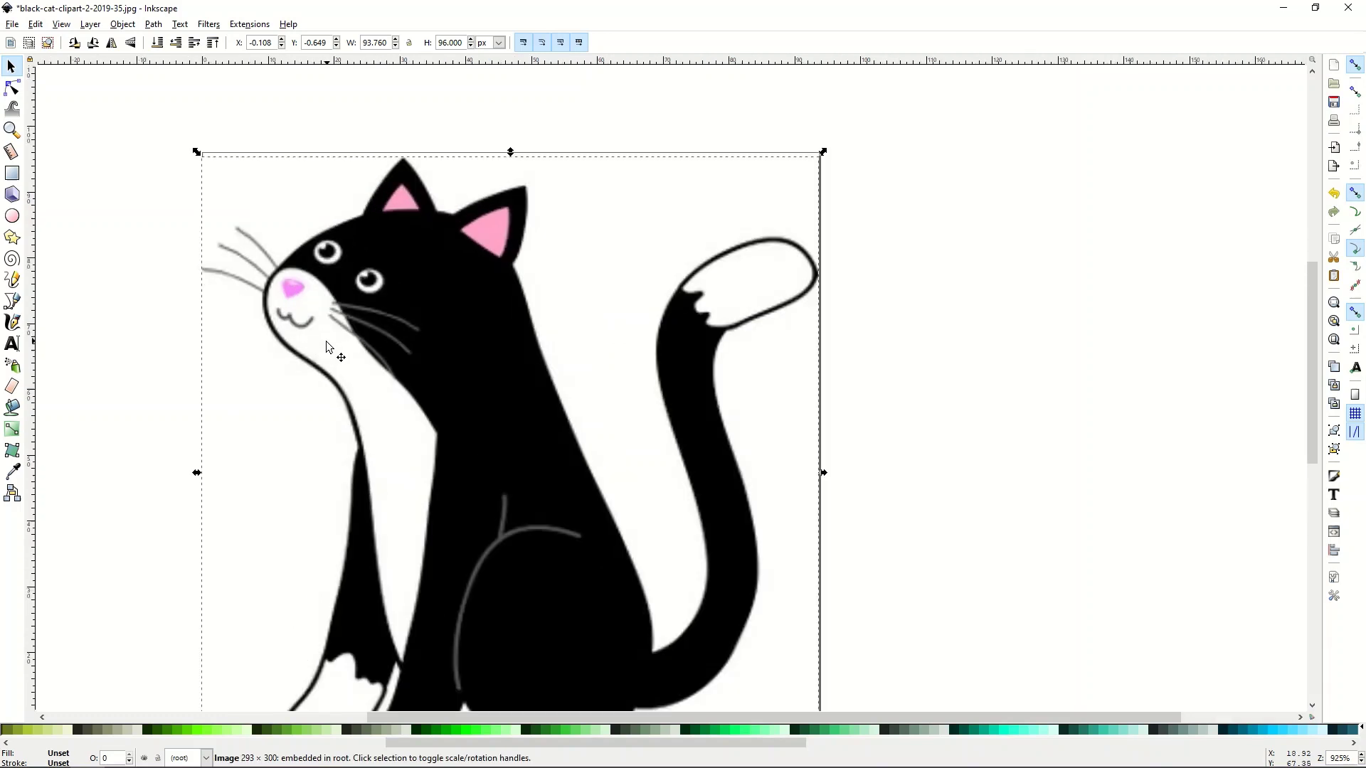
scroll(327, 346, up, 2)
scroll(327, 346, up, 2)
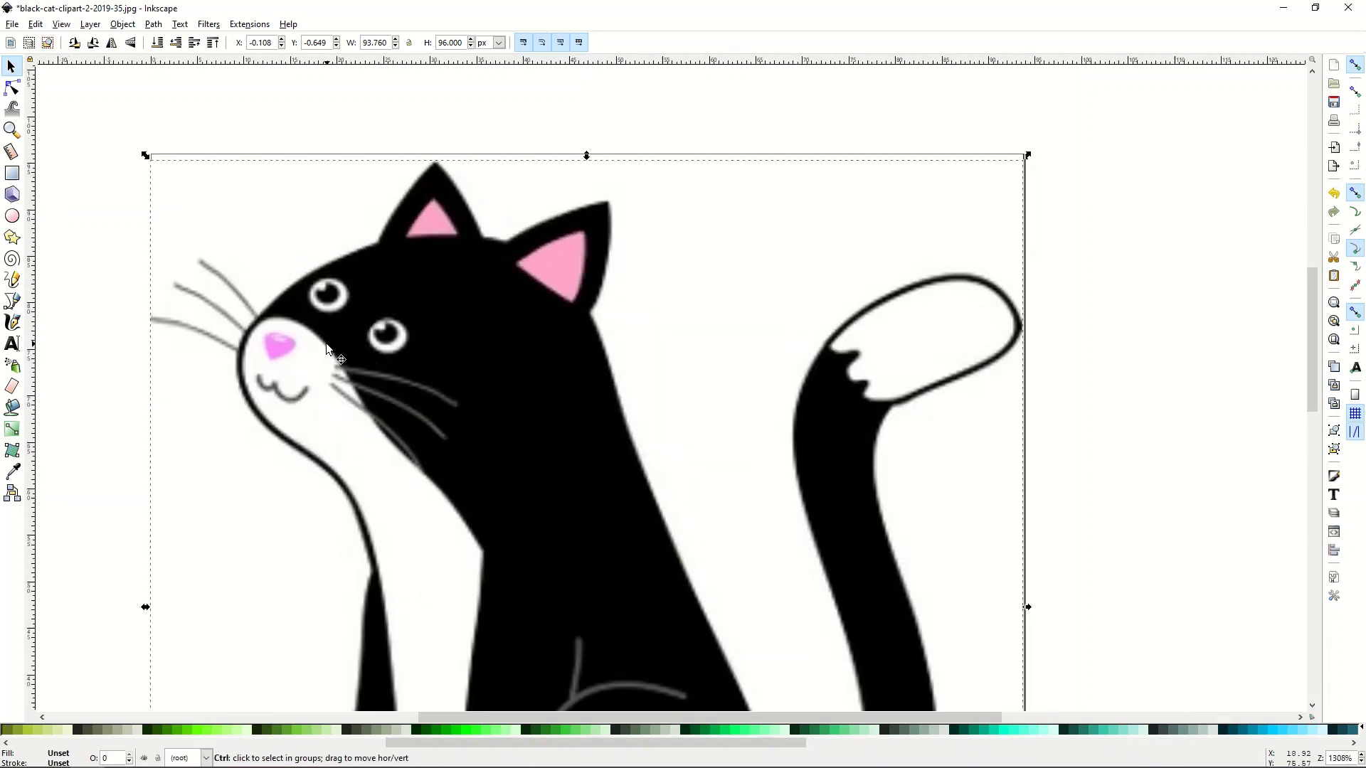
scroll(326, 343, up, 1)
scroll(326, 343, up, 1)
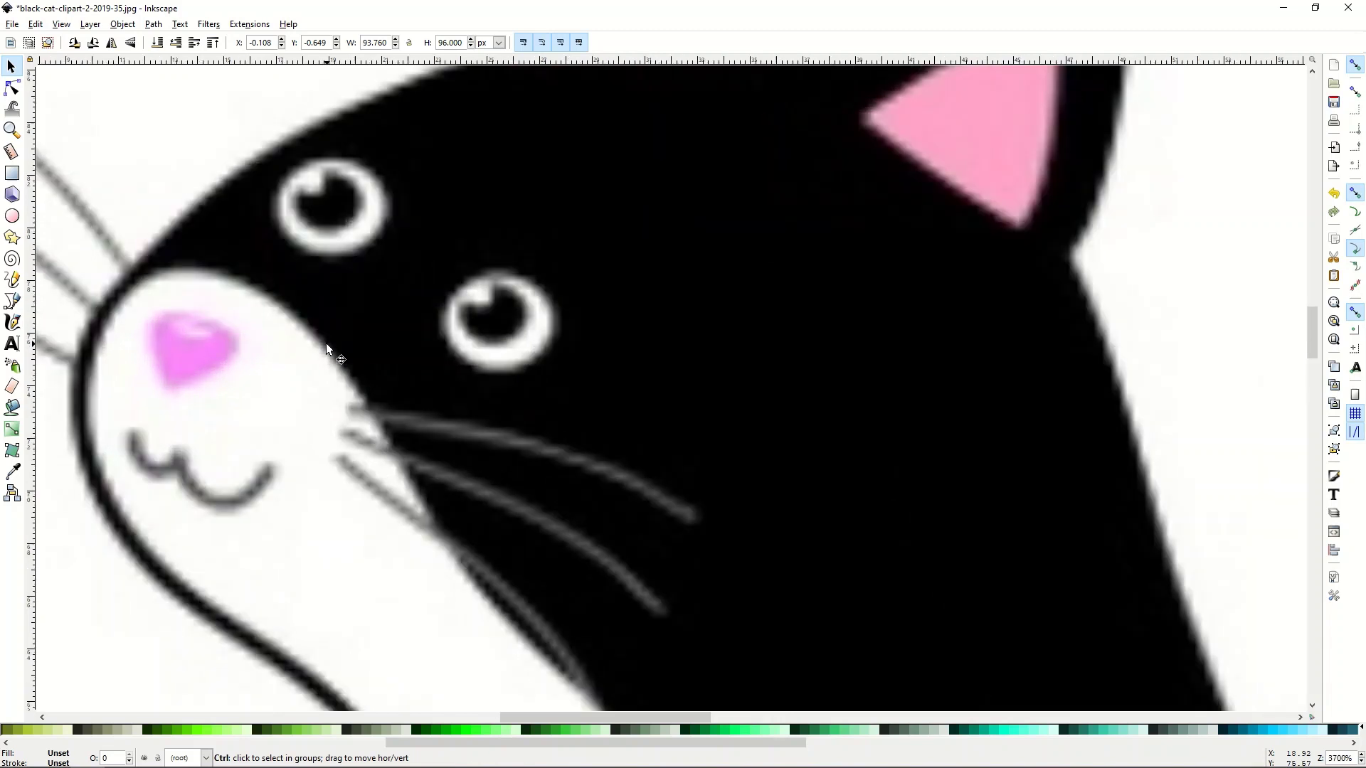
scroll(326, 343, down, 3)
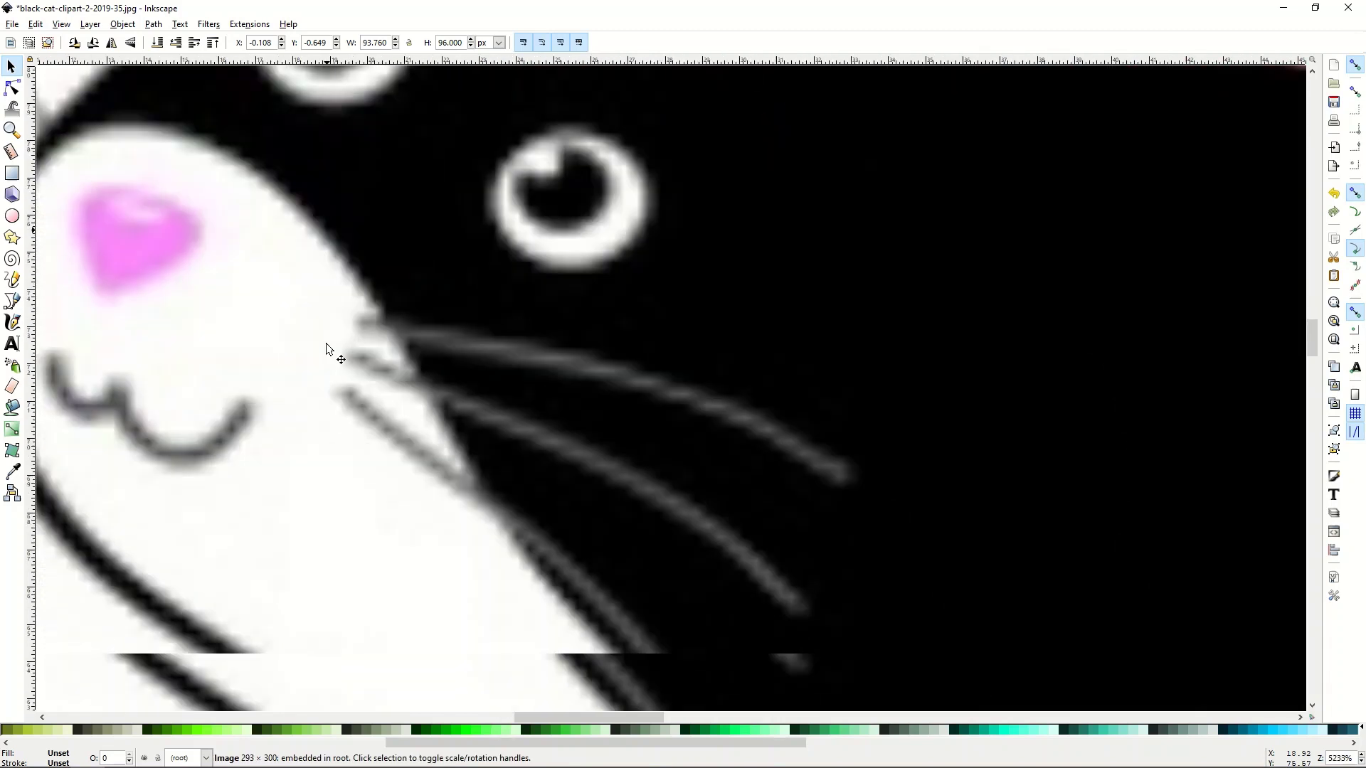
scroll(326, 343, down, 5)
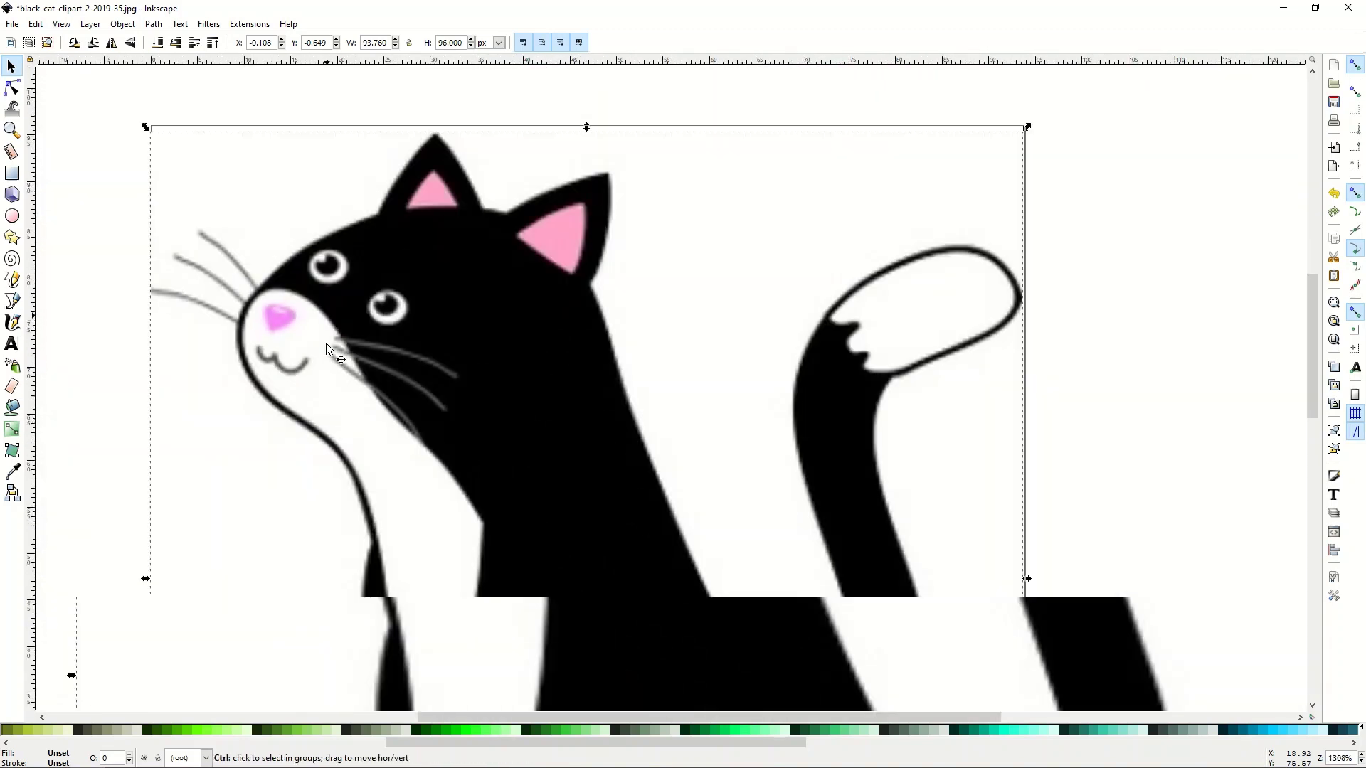
scroll(327, 349, down, 1)
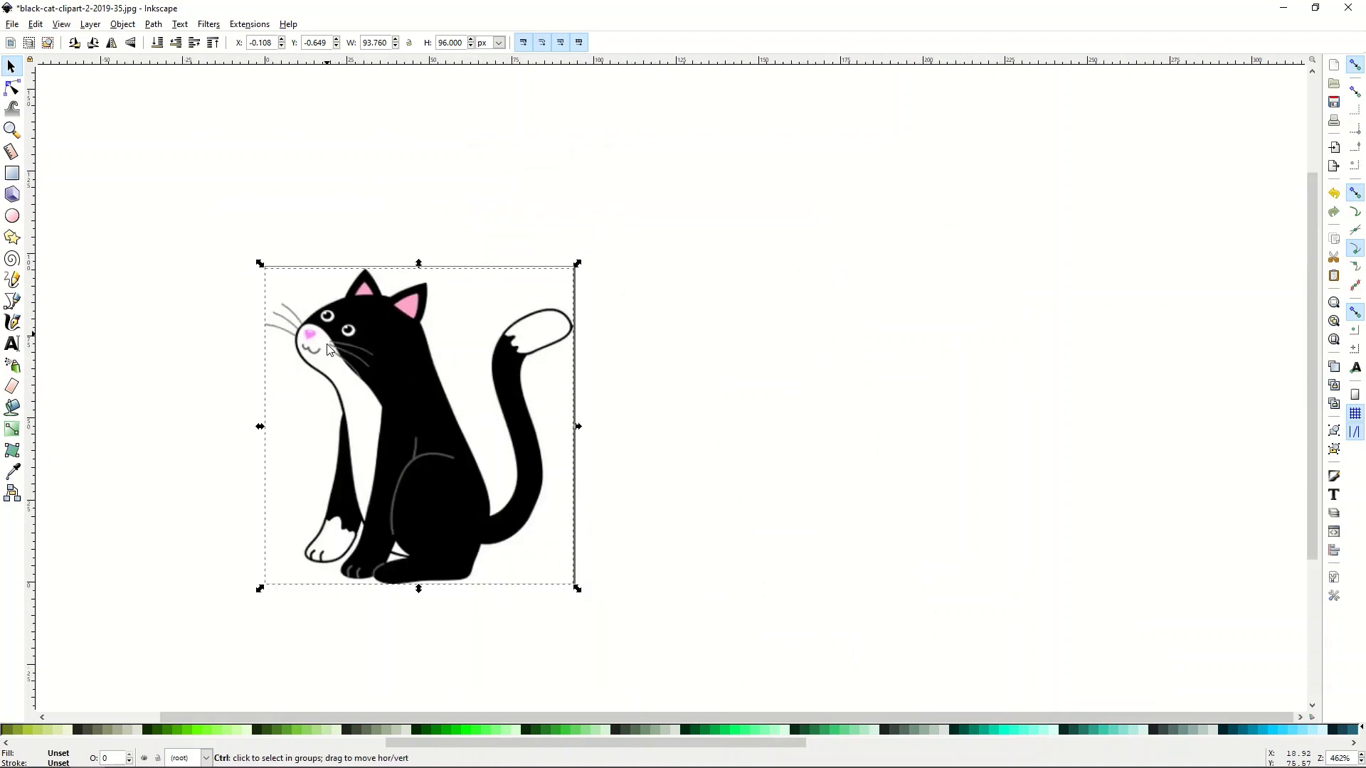
scroll(330, 353, down, 2)
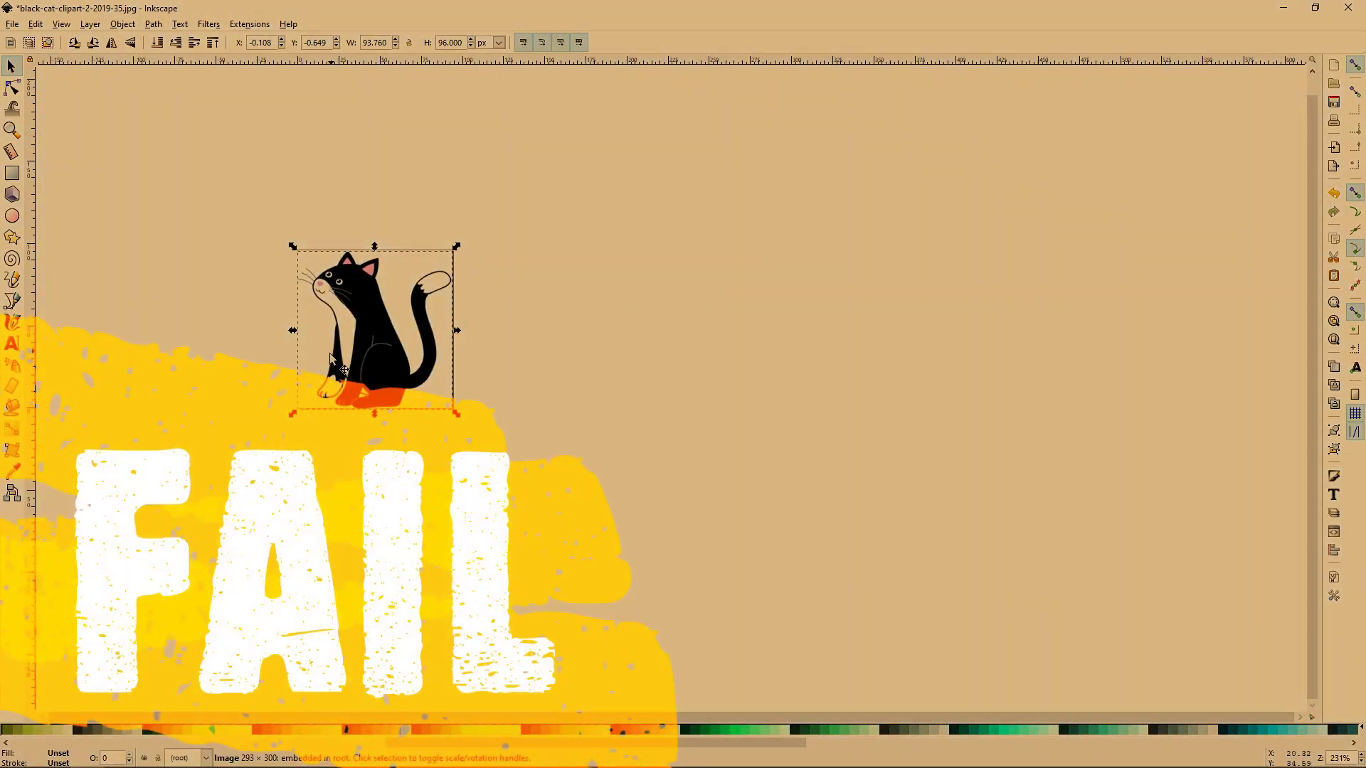
scroll(336, 347, up, 4)
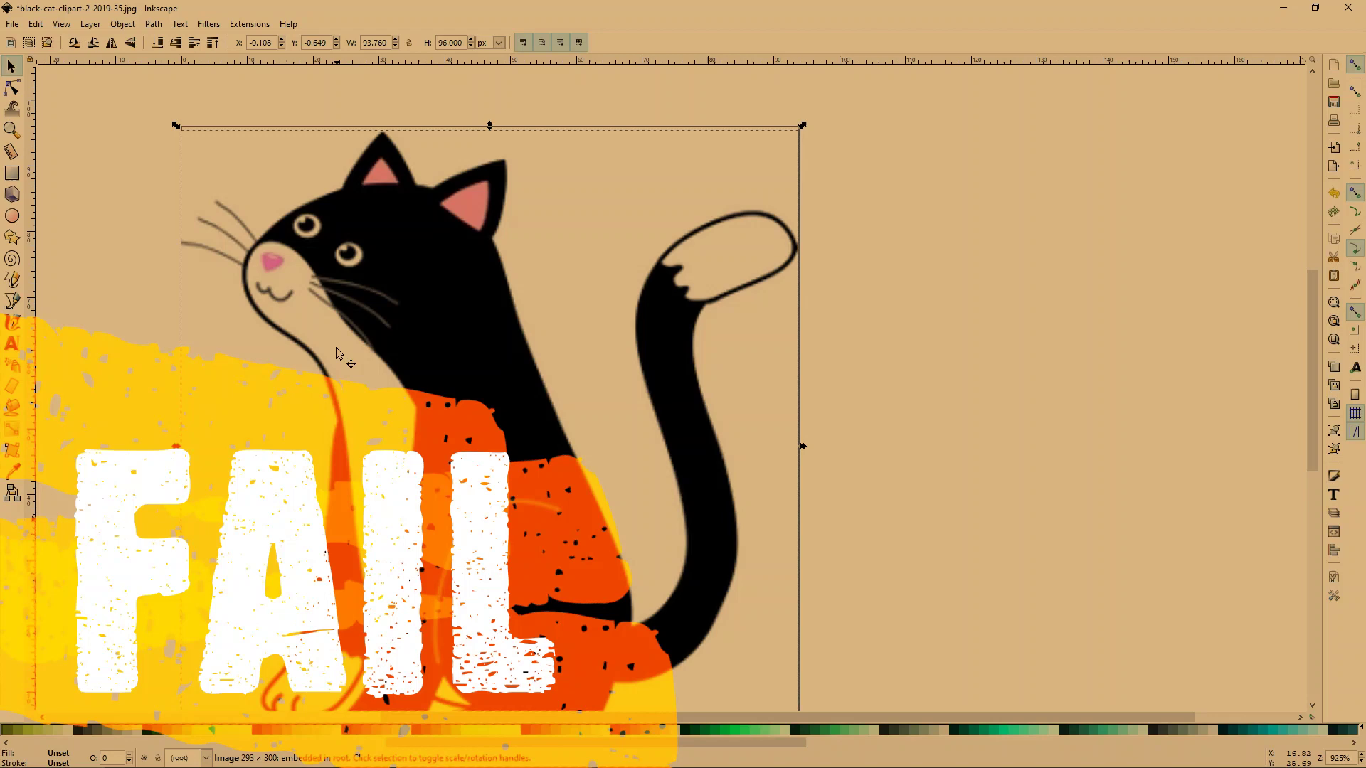
scroll(336, 347, down, 2)
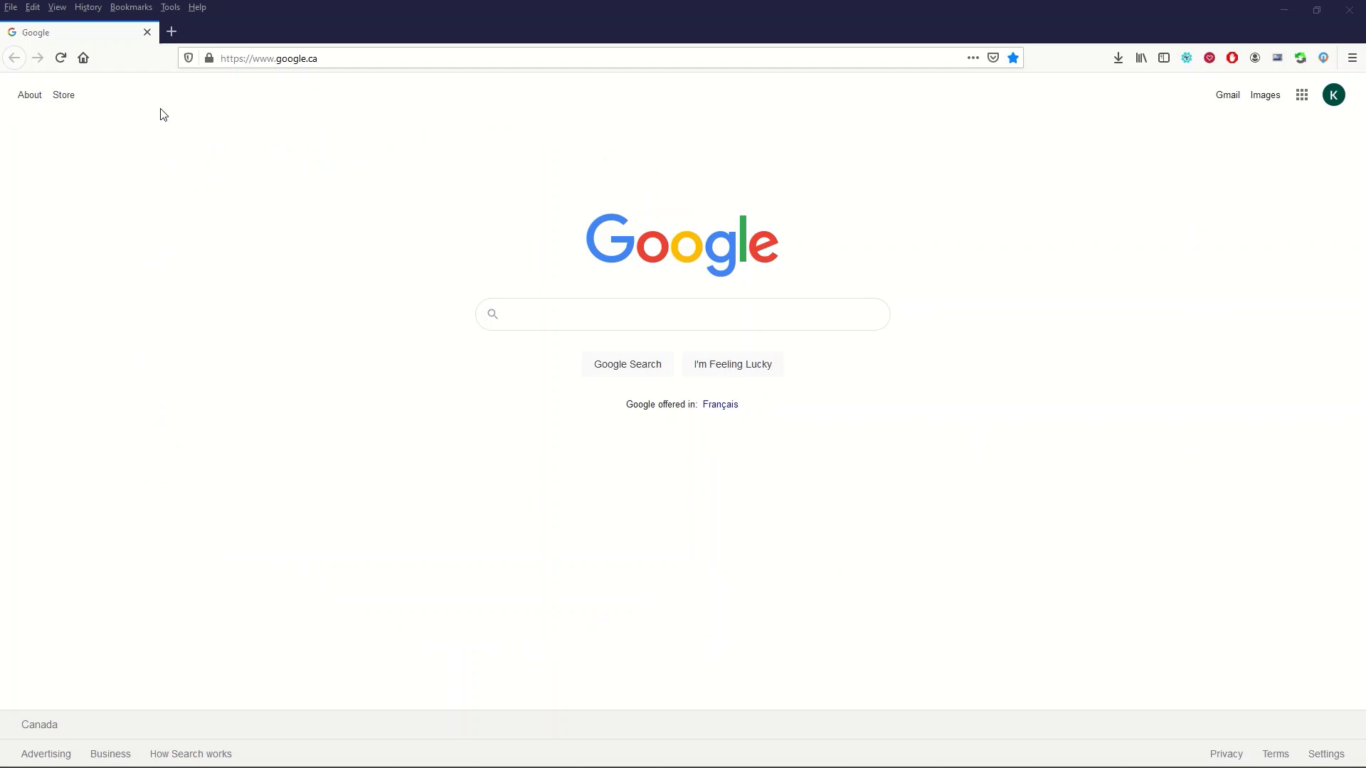
- Search Google for 'inkscape', enlarge the results, and open the 'Inkscape: Draw Freely' result
click(523, 311)
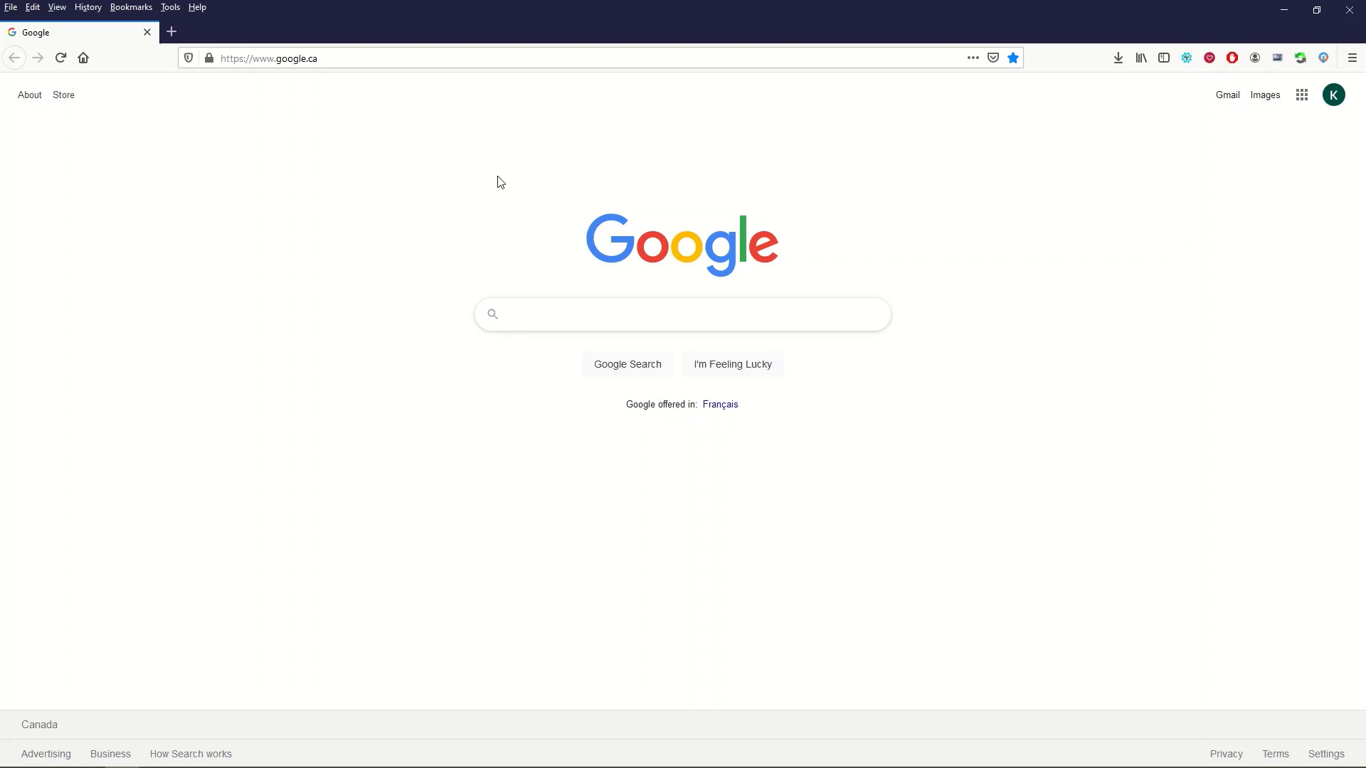
text(iksc)
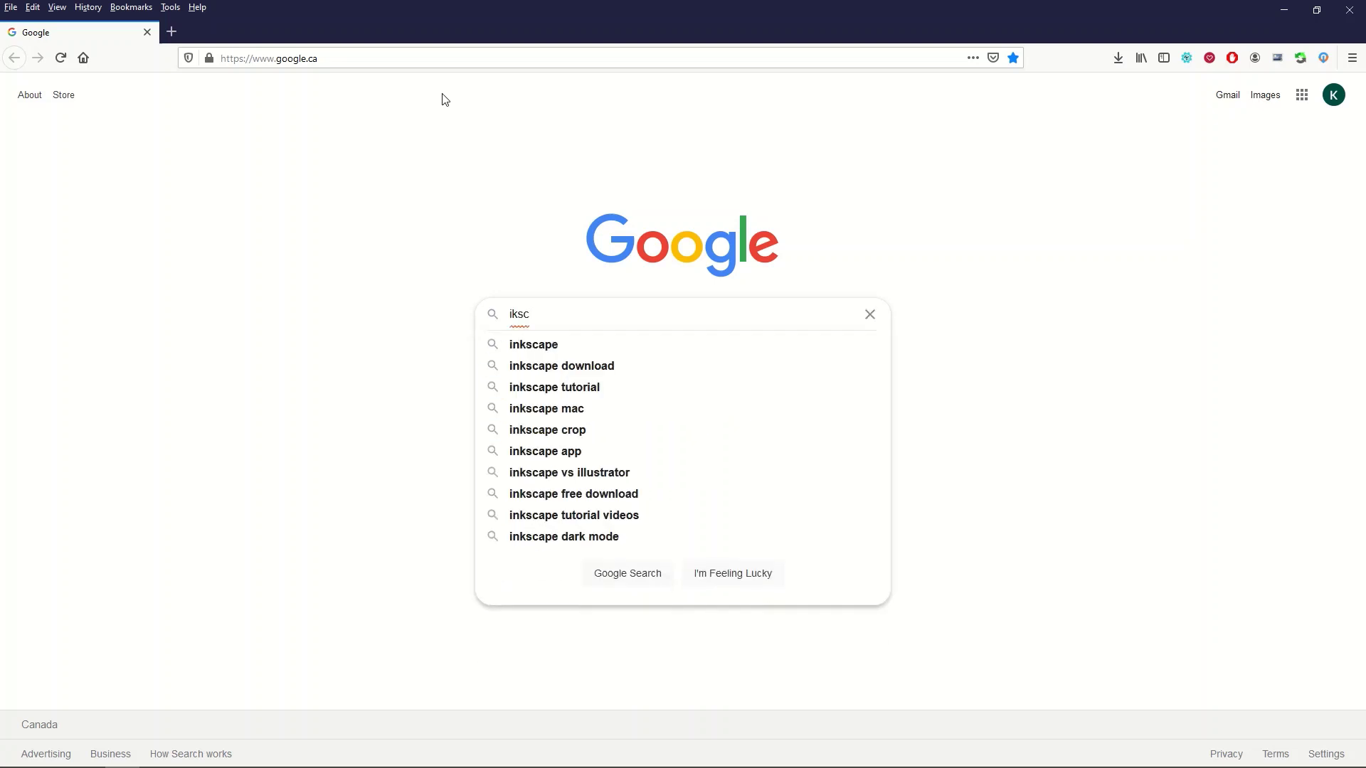
key(BackSpace)
key(BackSpace)
key(BackSpace)
text(nkscape)
key(Return)
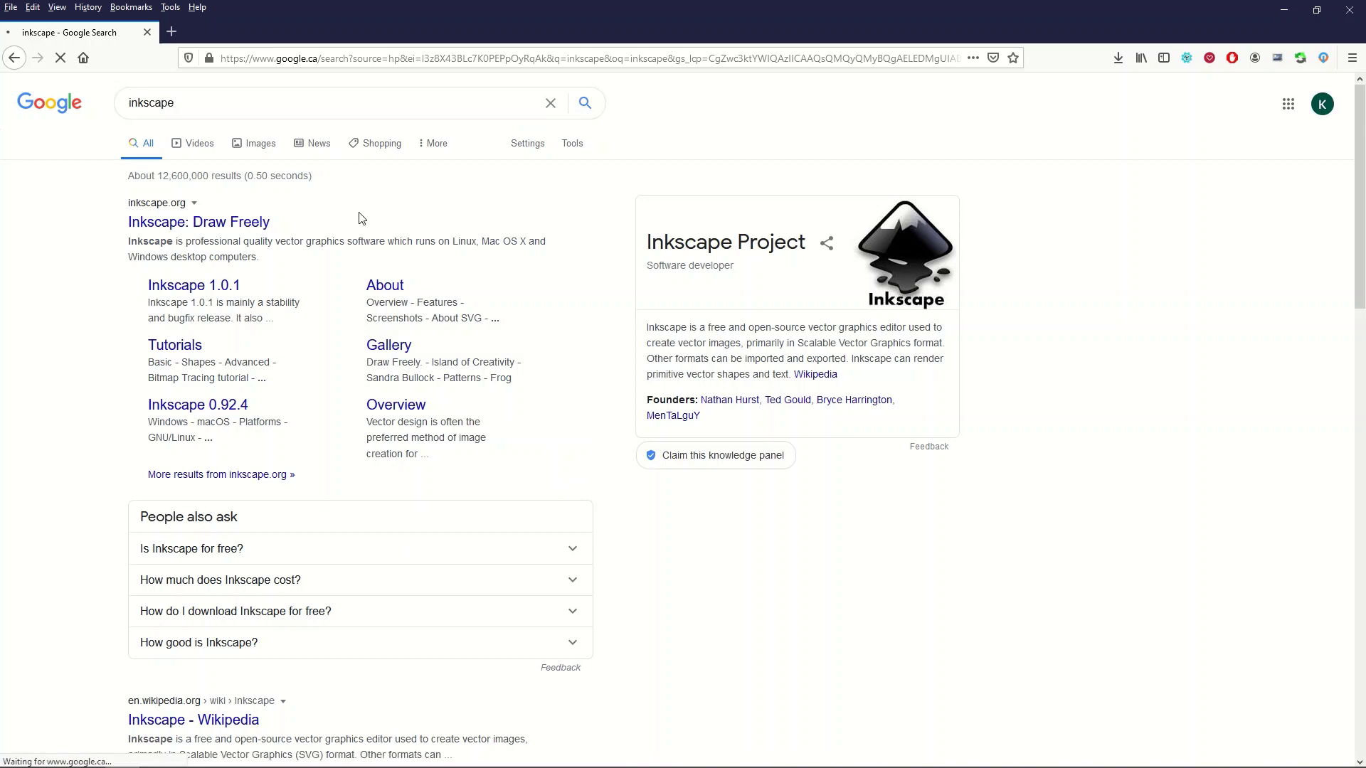
key(ctrl+plus)
key(ctrl+plus)
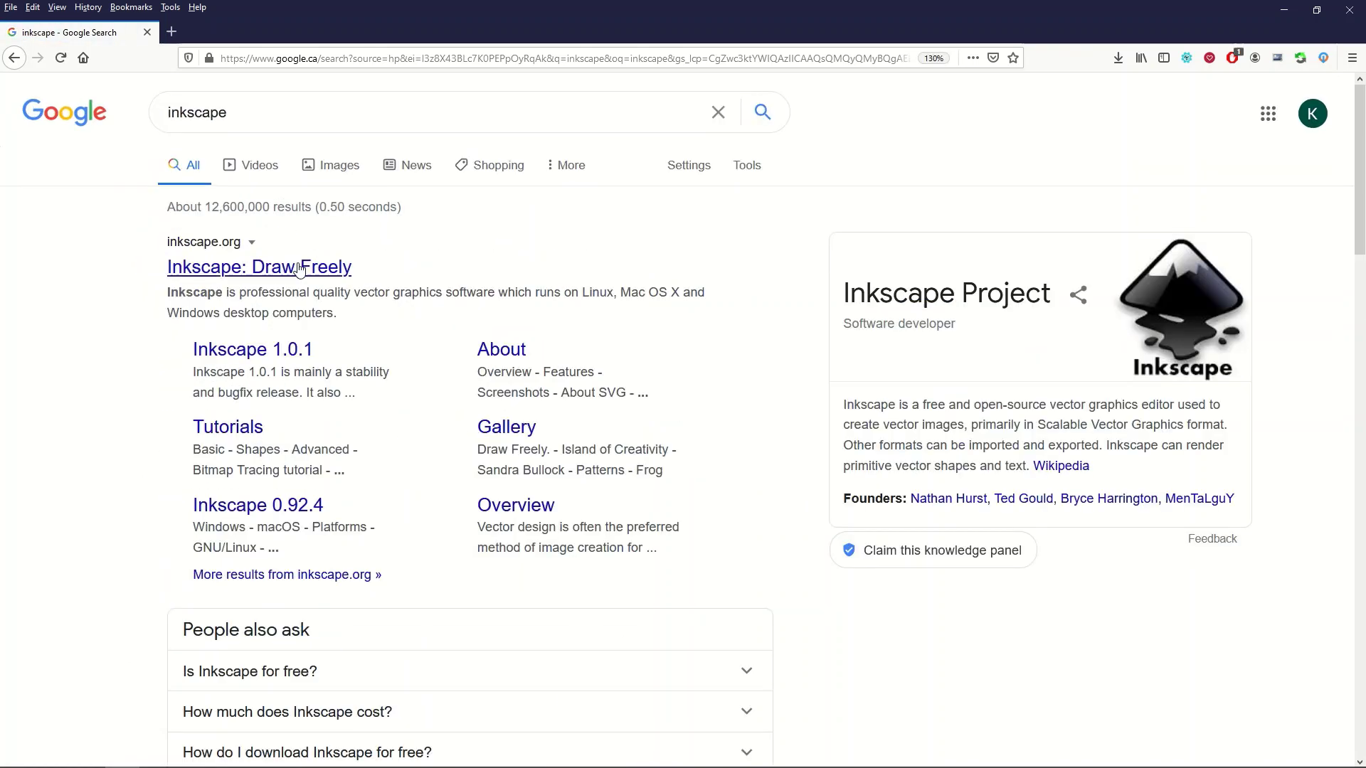
click(216, 274)
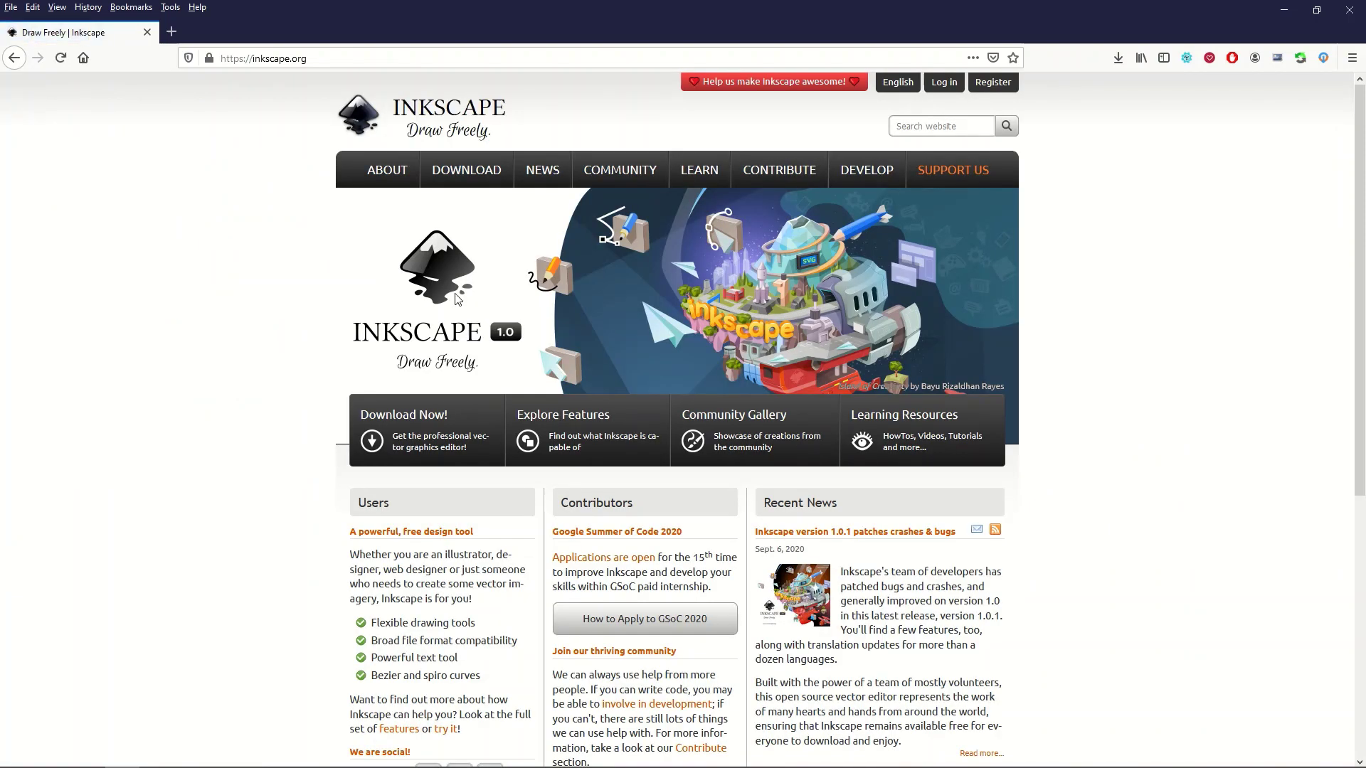
- Zoom inkscape.org to 130%, then close the browser to return to Inkscape
key(ctrl+plus)
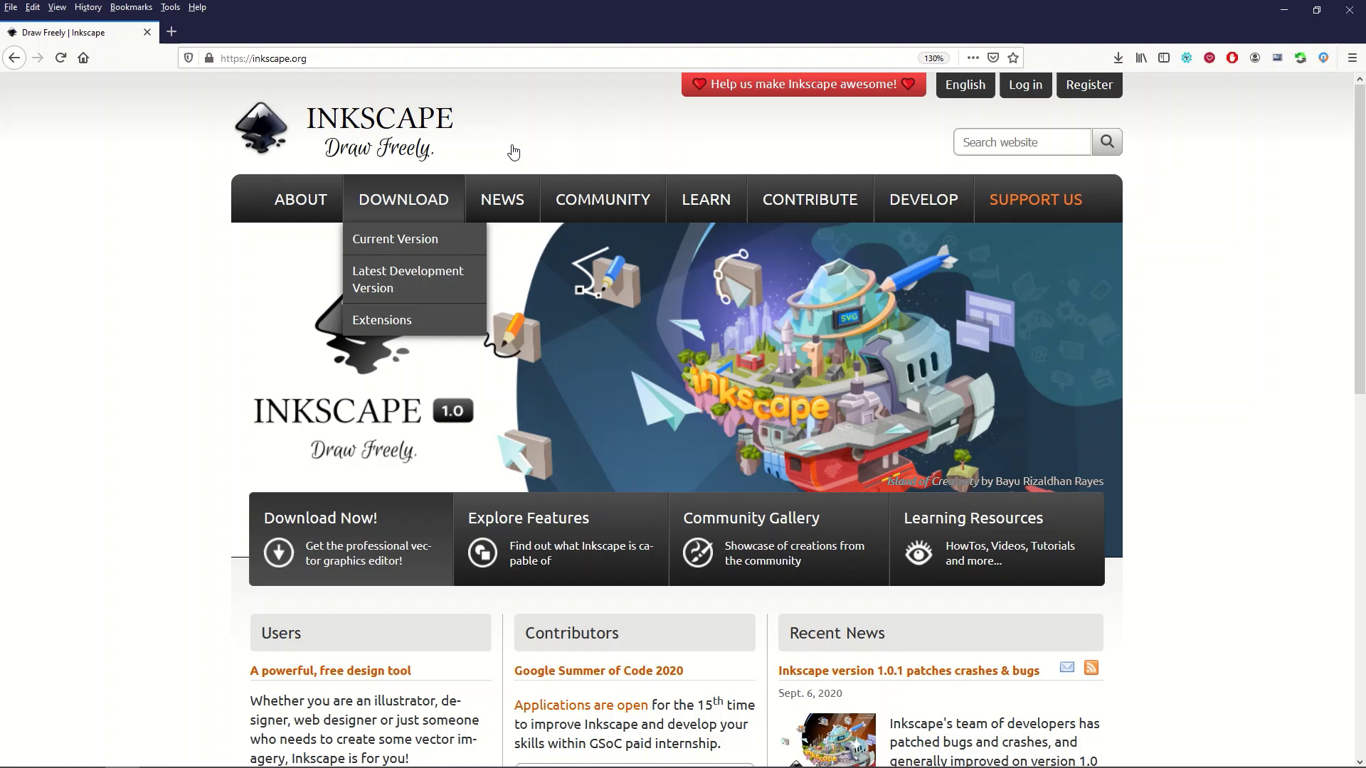
click(1347, 16)
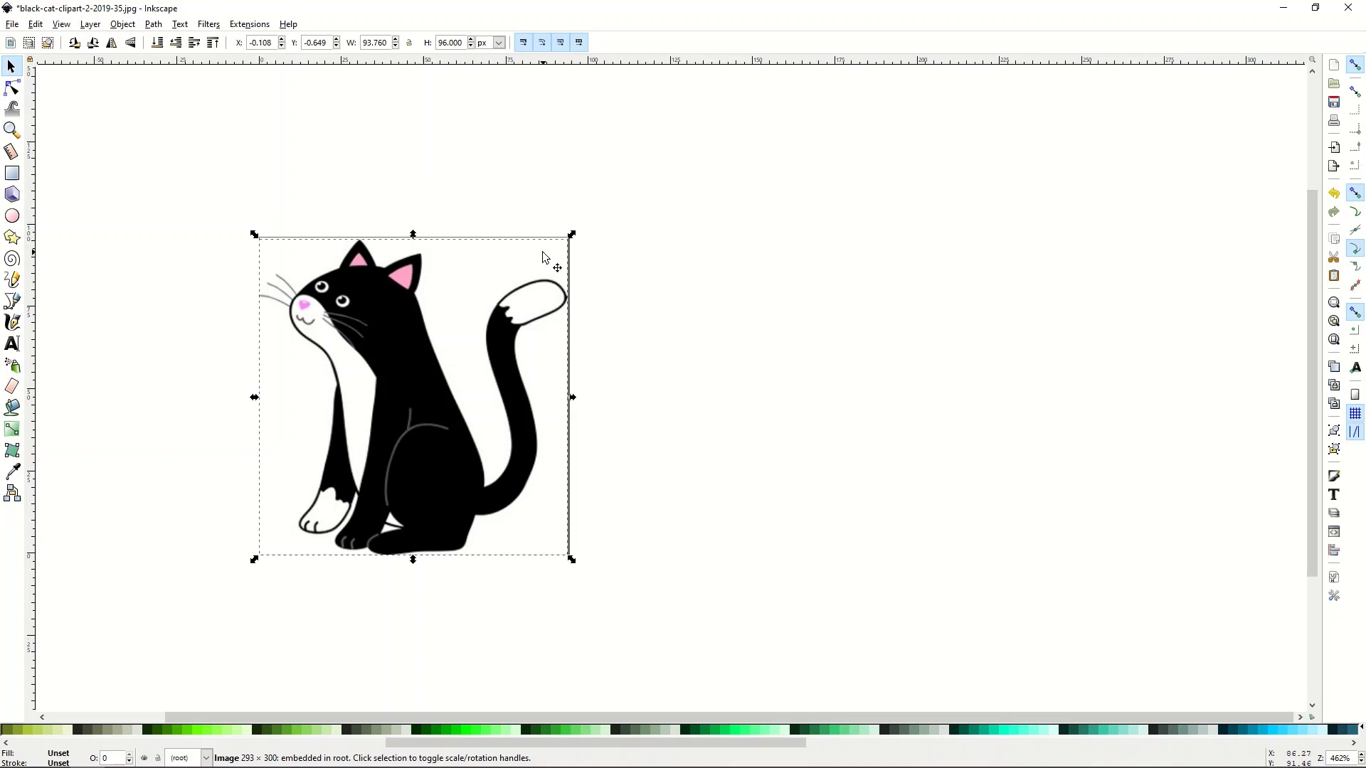
drag(385, 349, 420, 317)
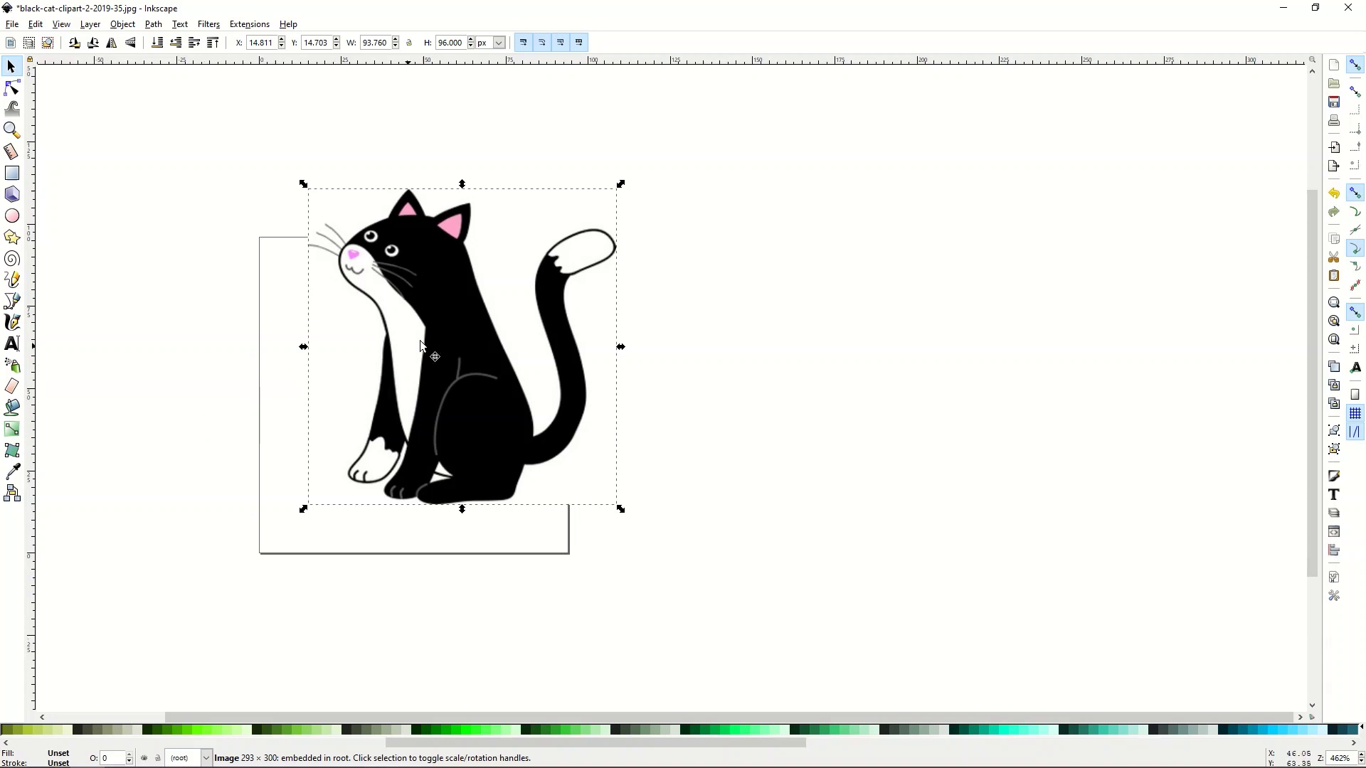
drag(459, 323, 357, 338)
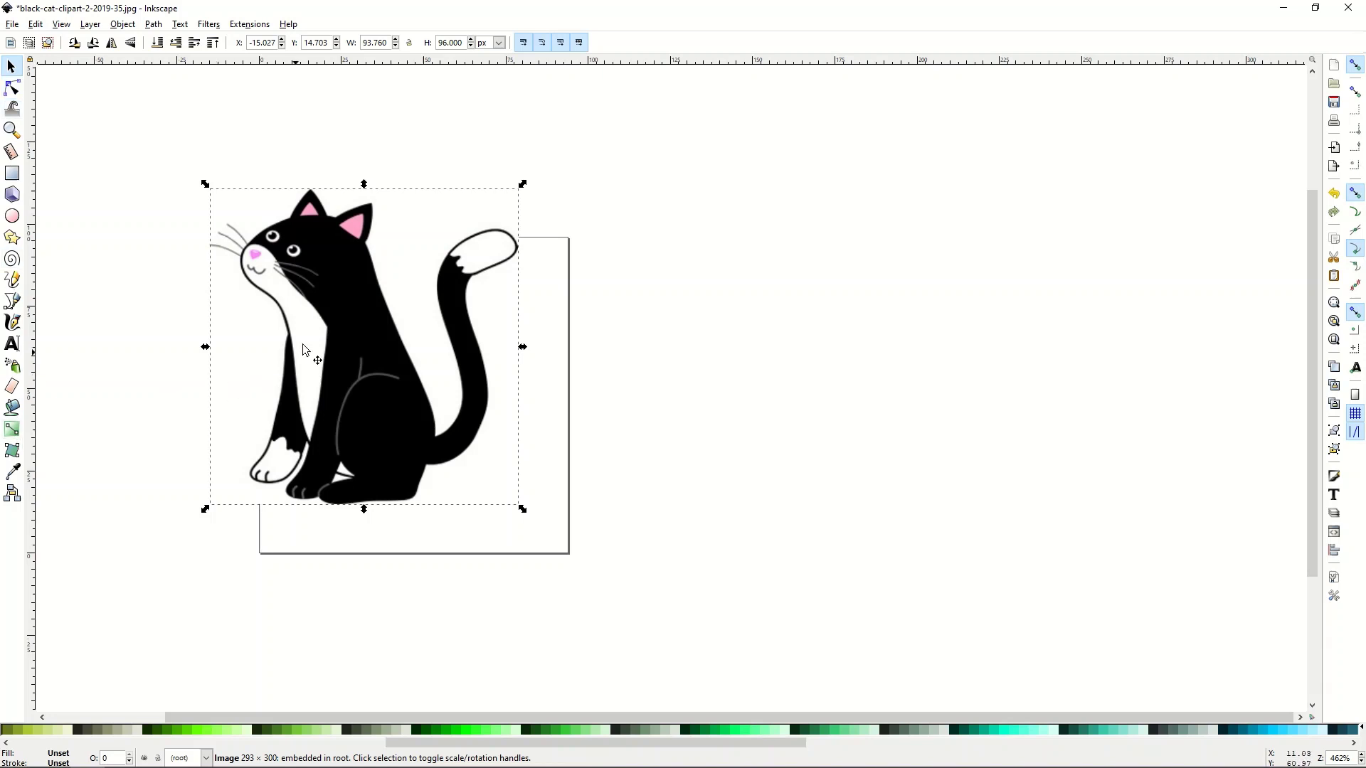
drag(334, 323, 390, 325)
drag(313, 289, 384, 349)
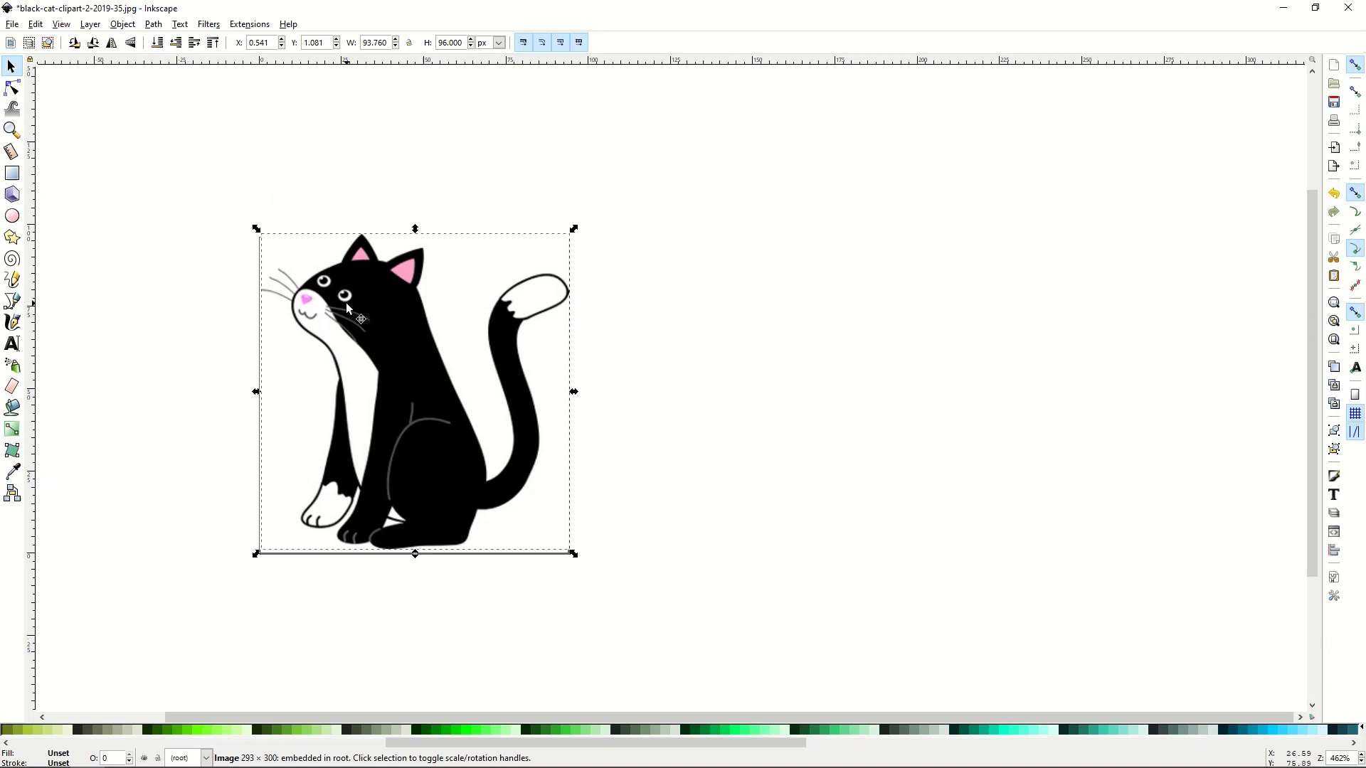
scroll(361, 305, up, 3)
scroll(361, 305, up, 1)
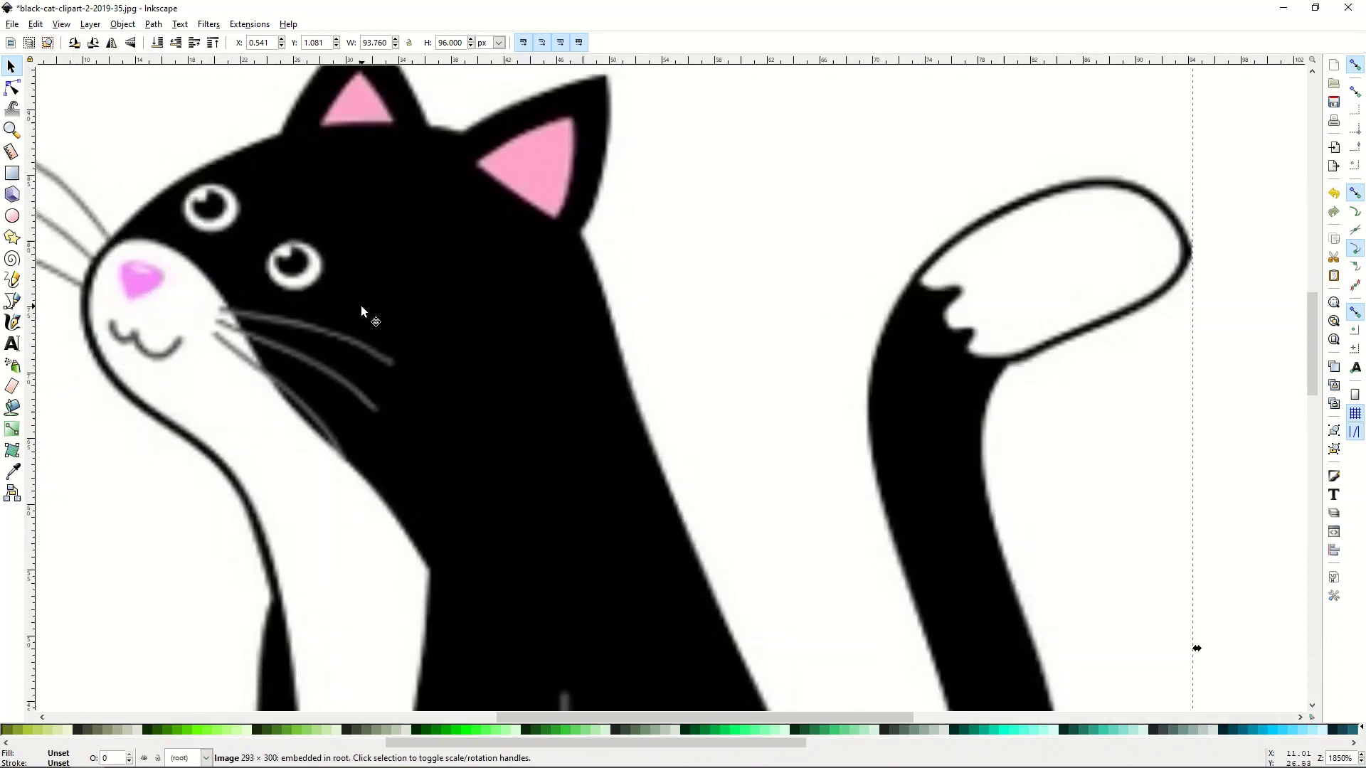
scroll(360, 305, down, 3)
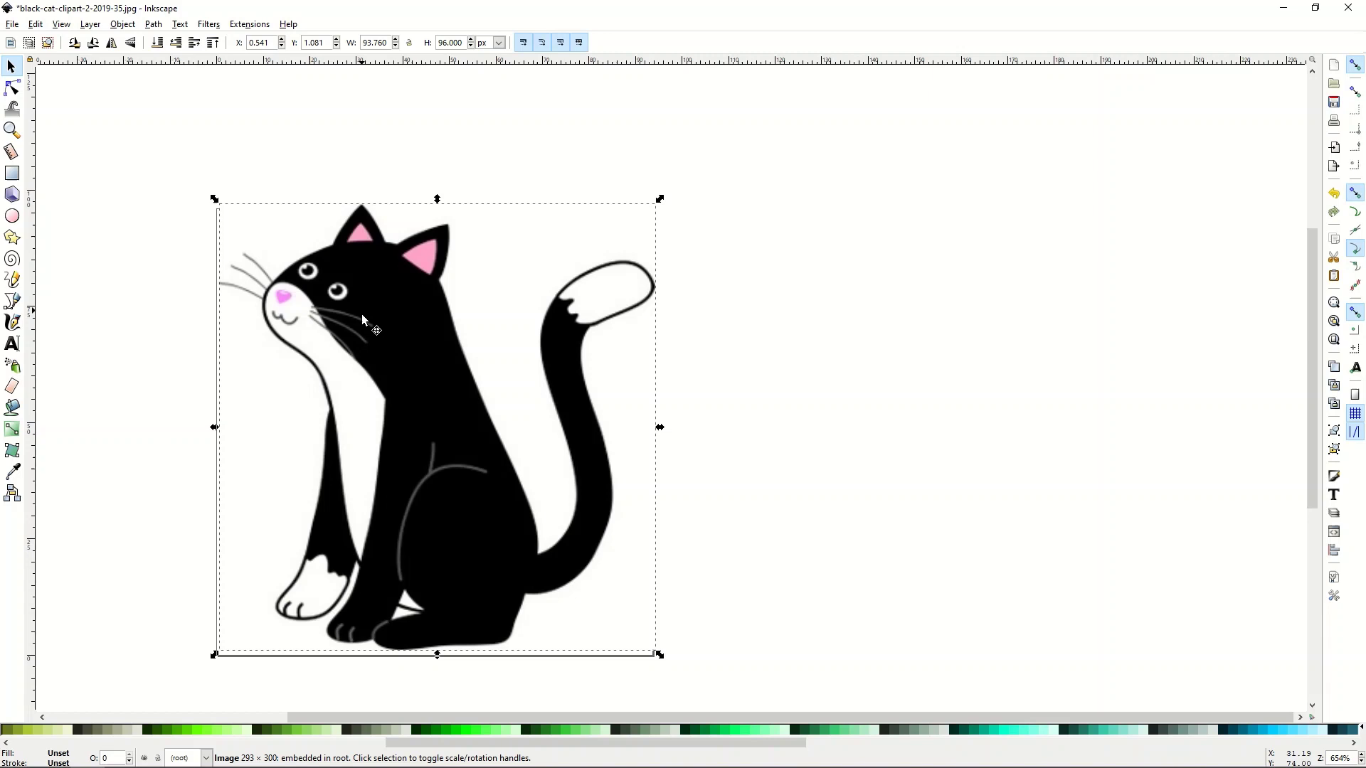
scroll(373, 344, down, 2)
drag(373, 343, 361, 343)
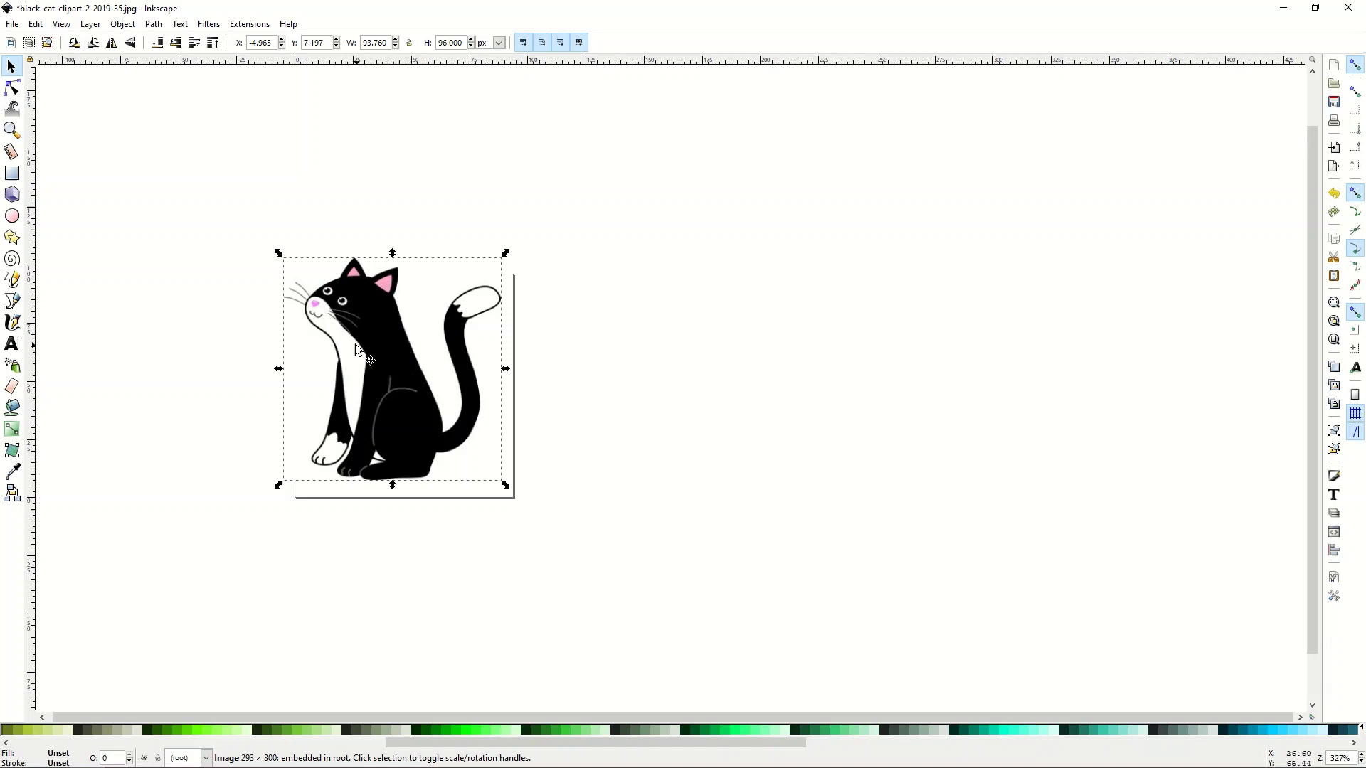
drag(355, 345, 395, 353)
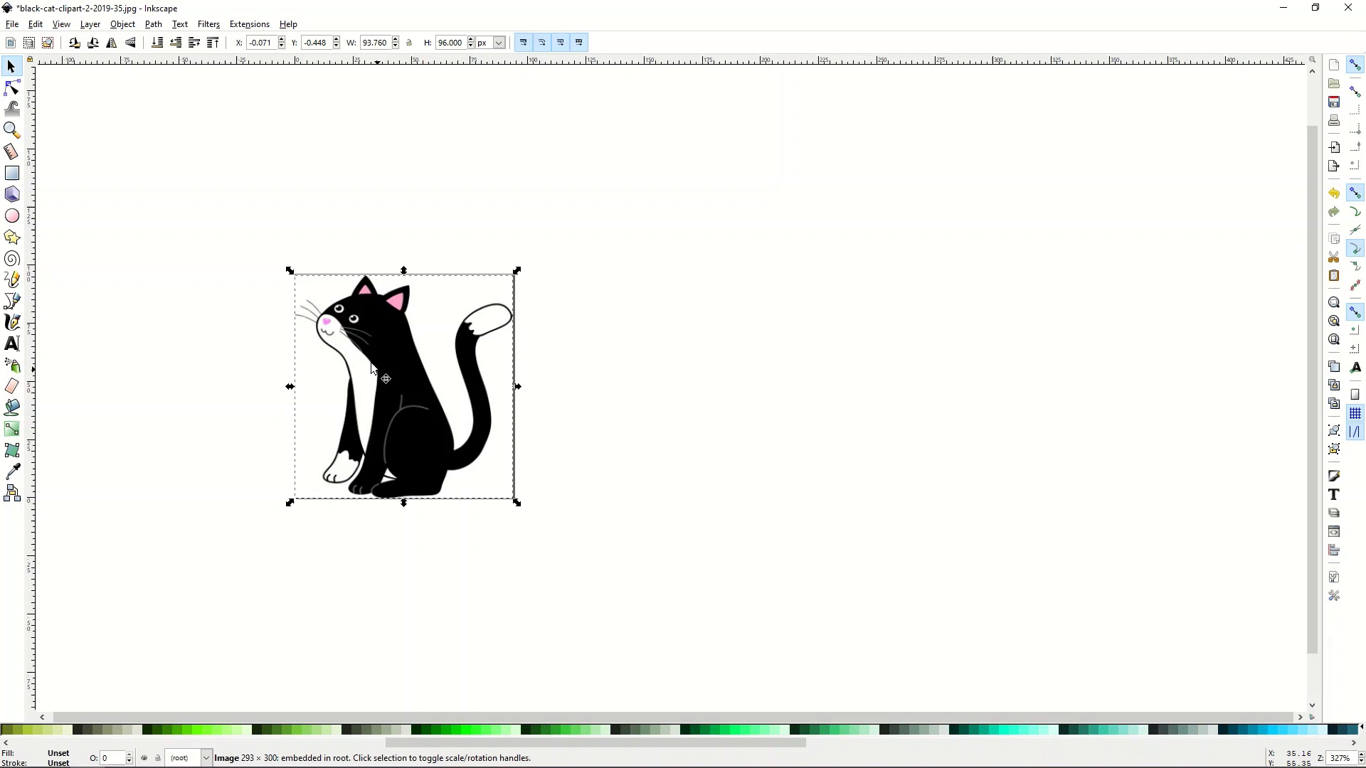
- Open Path > Trace Bitmap for the cat, with Smooth unchecked and Remove background left off
click(155, 27)
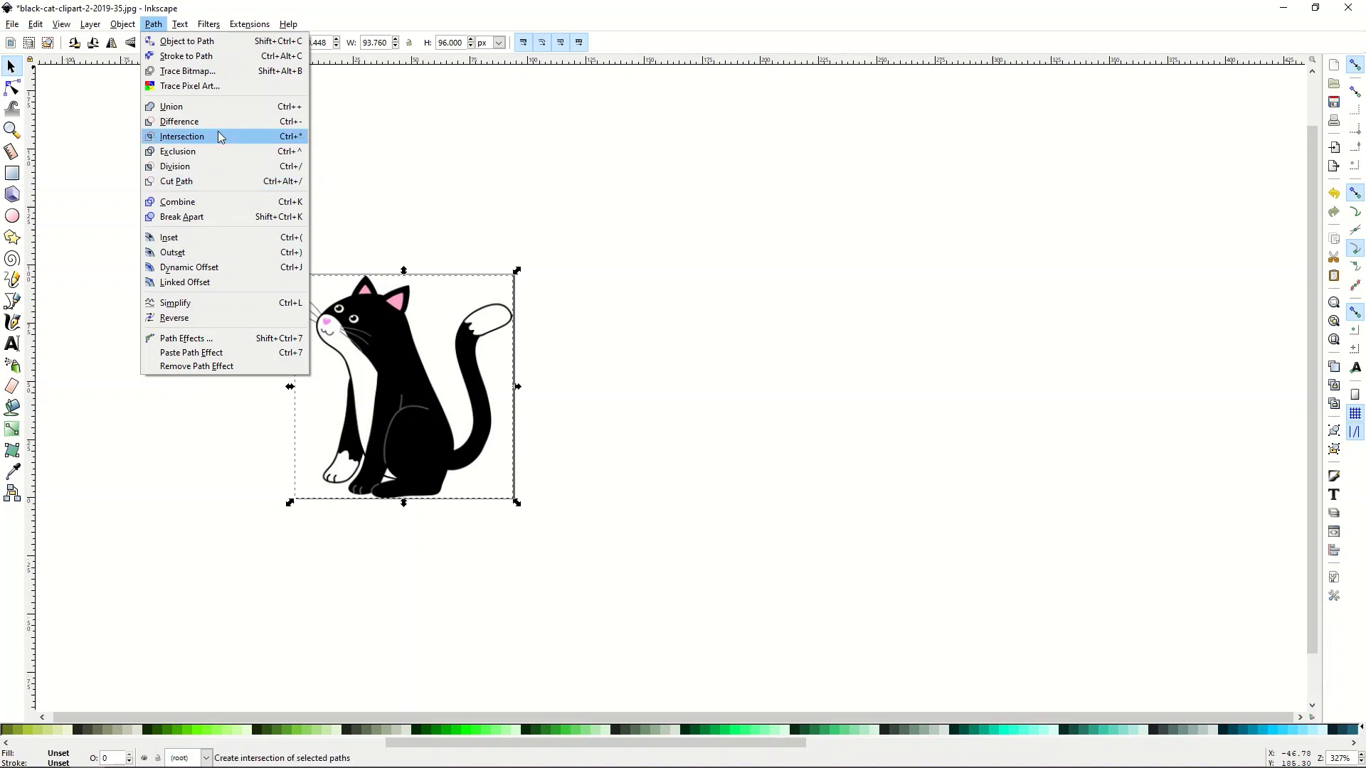
click(209, 76)
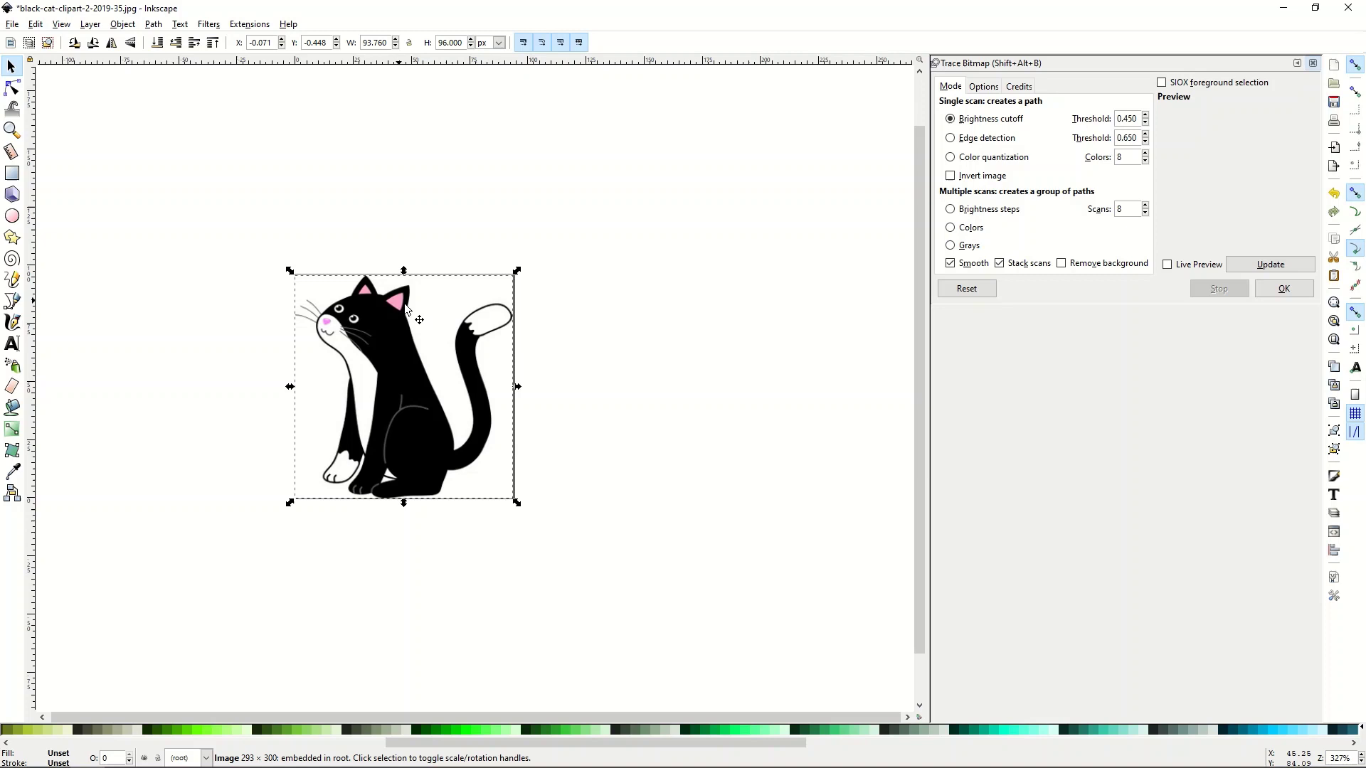
click(951, 263)
click(1062, 265)
click(1061, 263)
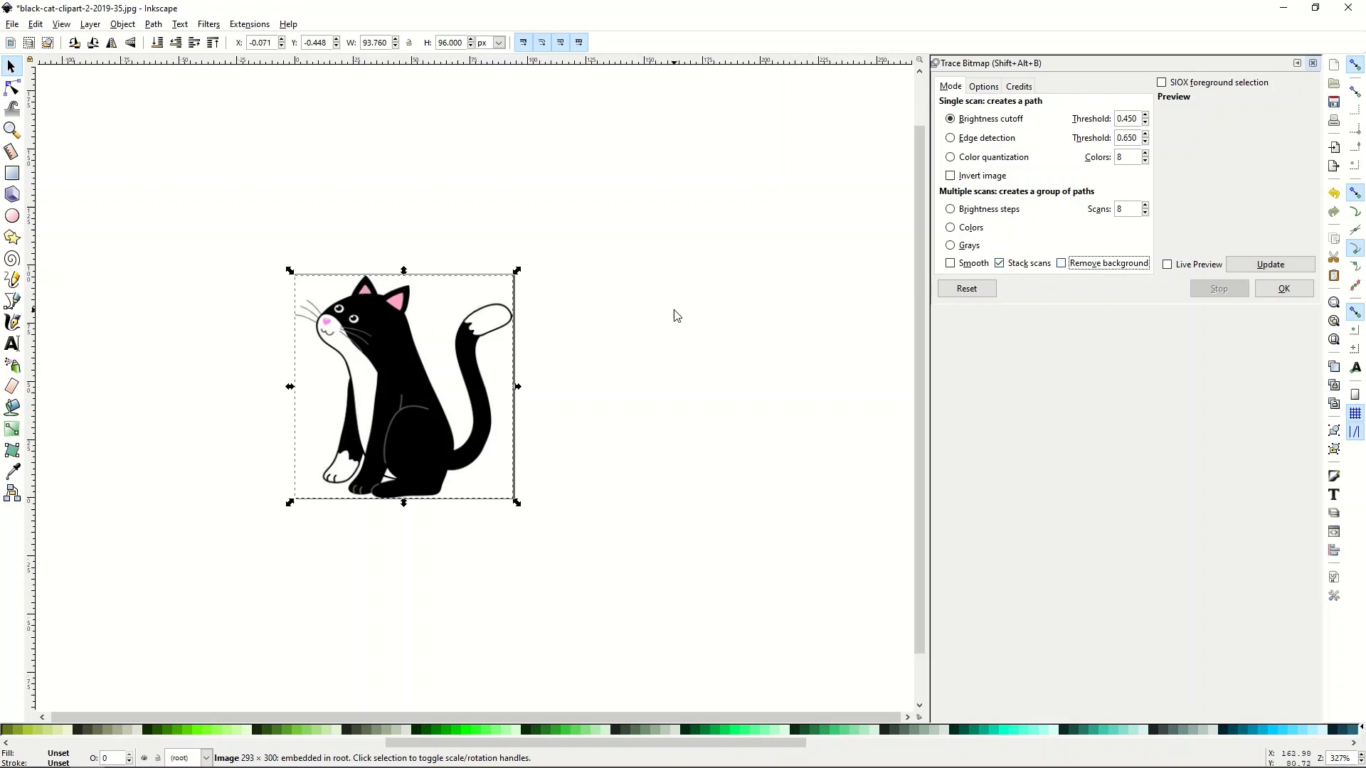
click(16, 26)
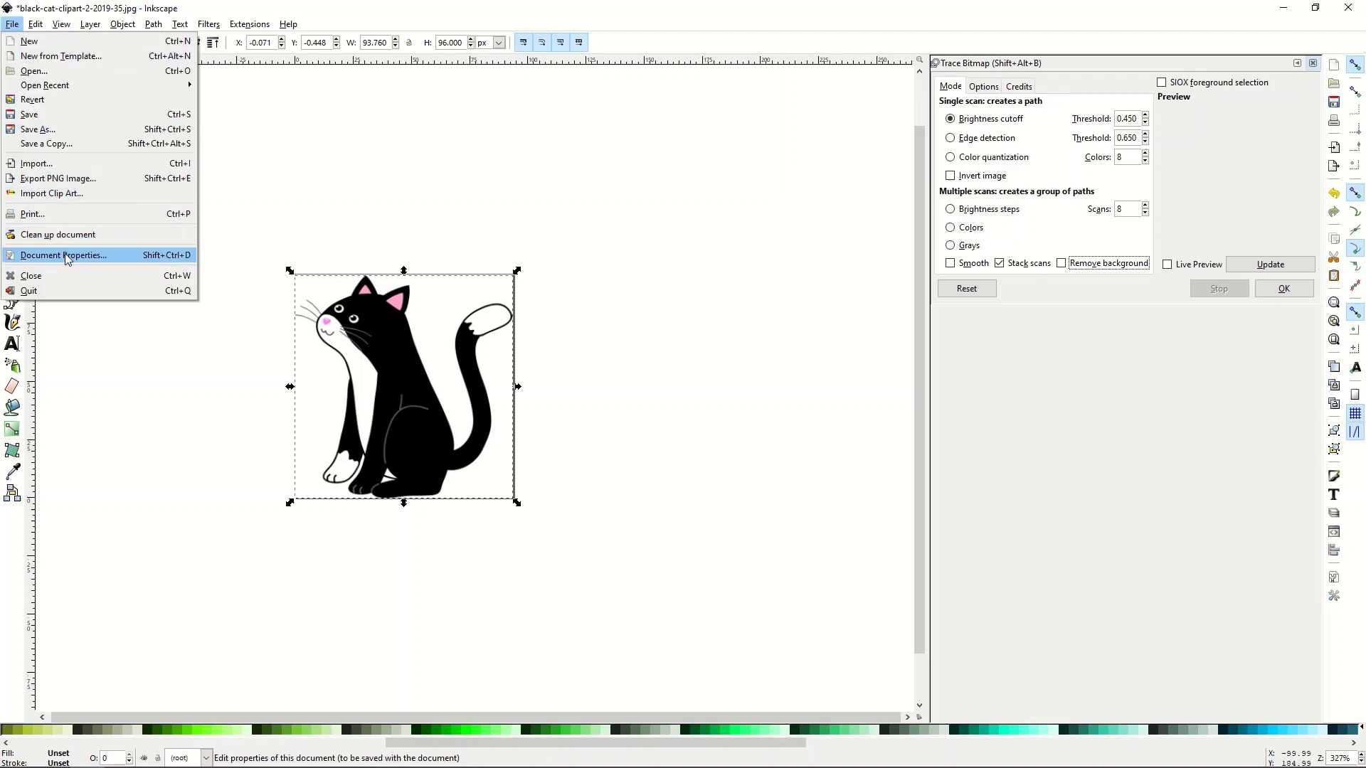
- Enable the checkerboard background in Document Properties, then move the cat to X -0.377, Y 0.775
key(Escape)
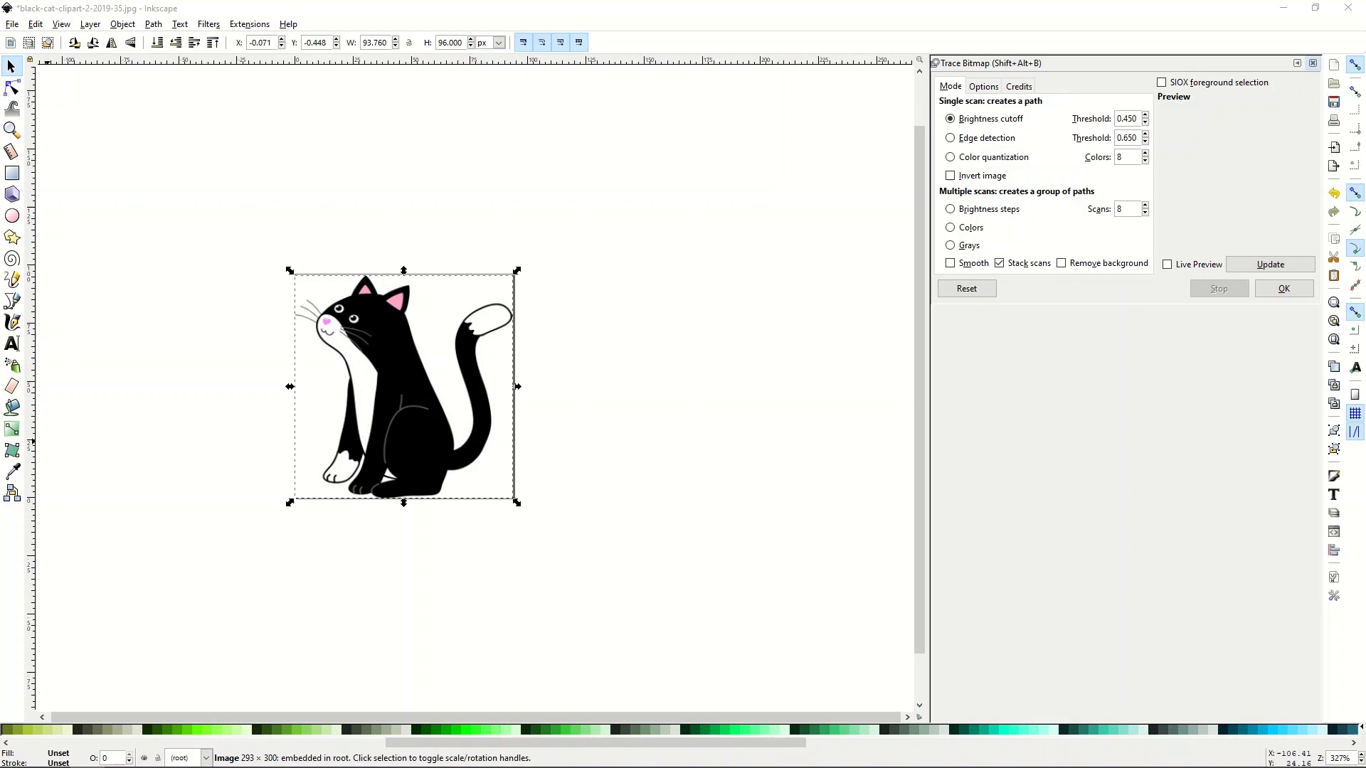
key(shift+ctrl+d)
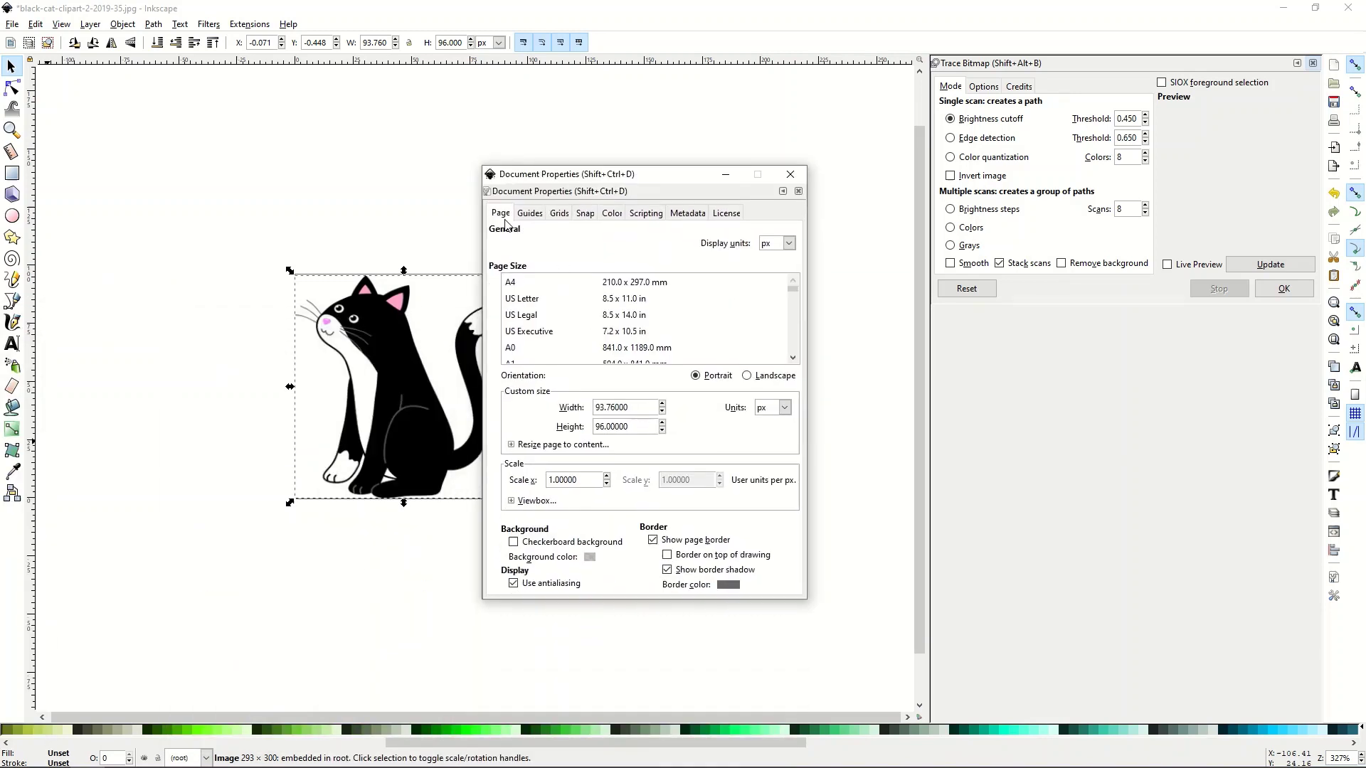
scroll(553, 348, down, 1)
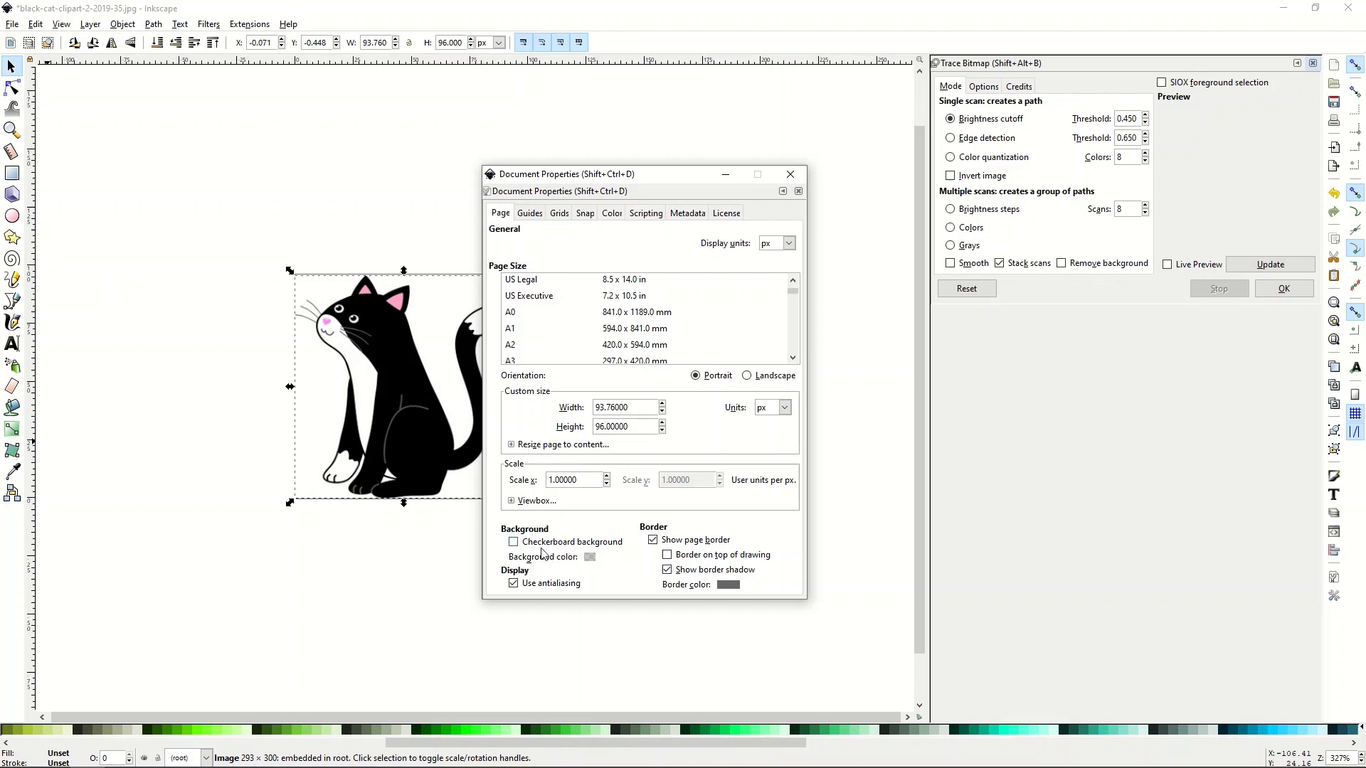
click(516, 544)
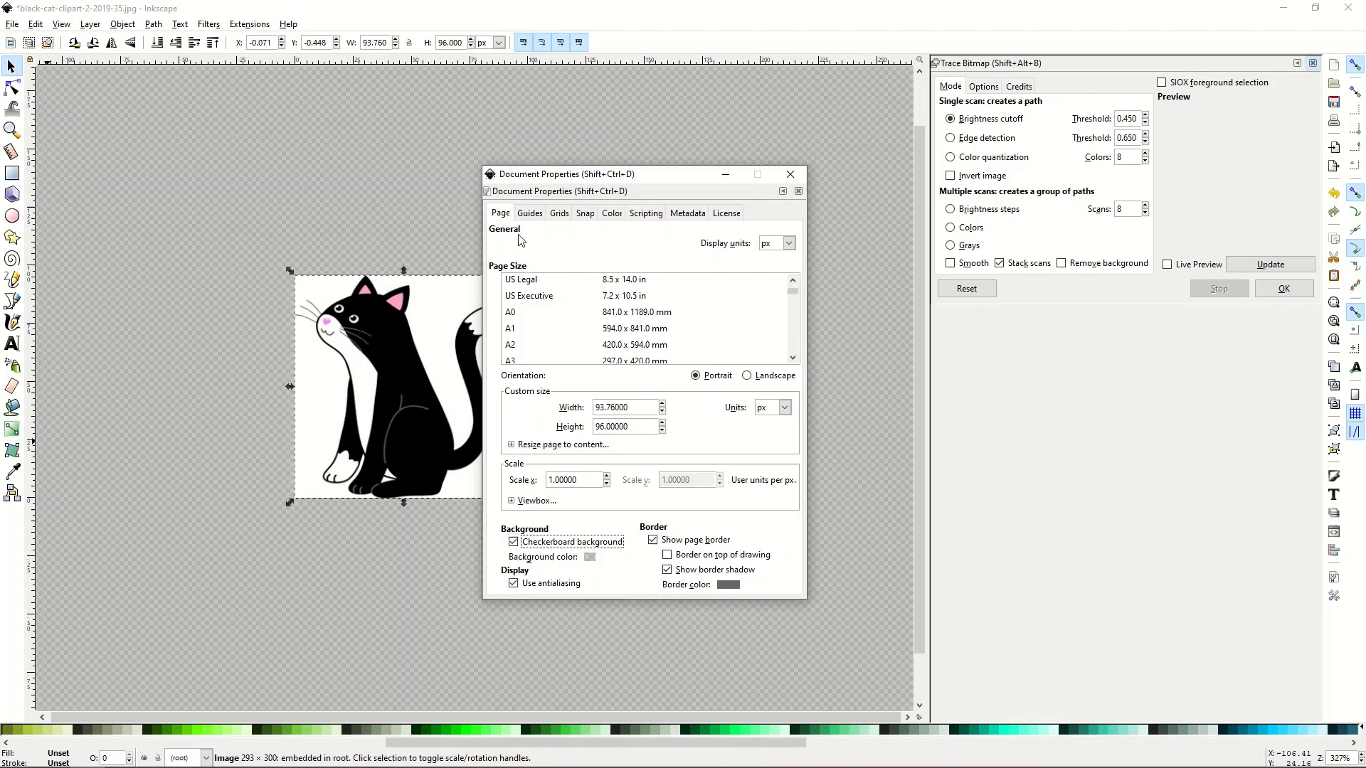
drag(549, 179, 768, 218)
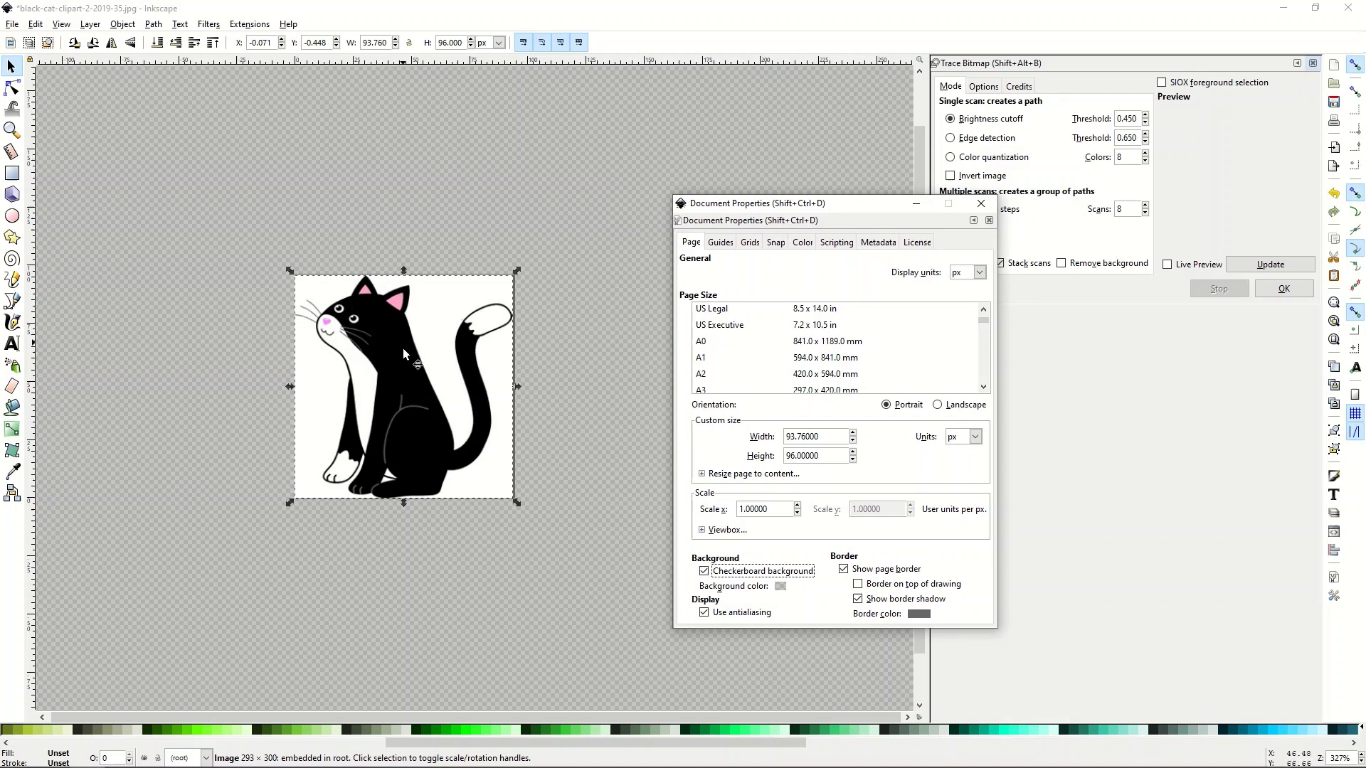
click(981, 204)
drag(405, 386, 414, 425)
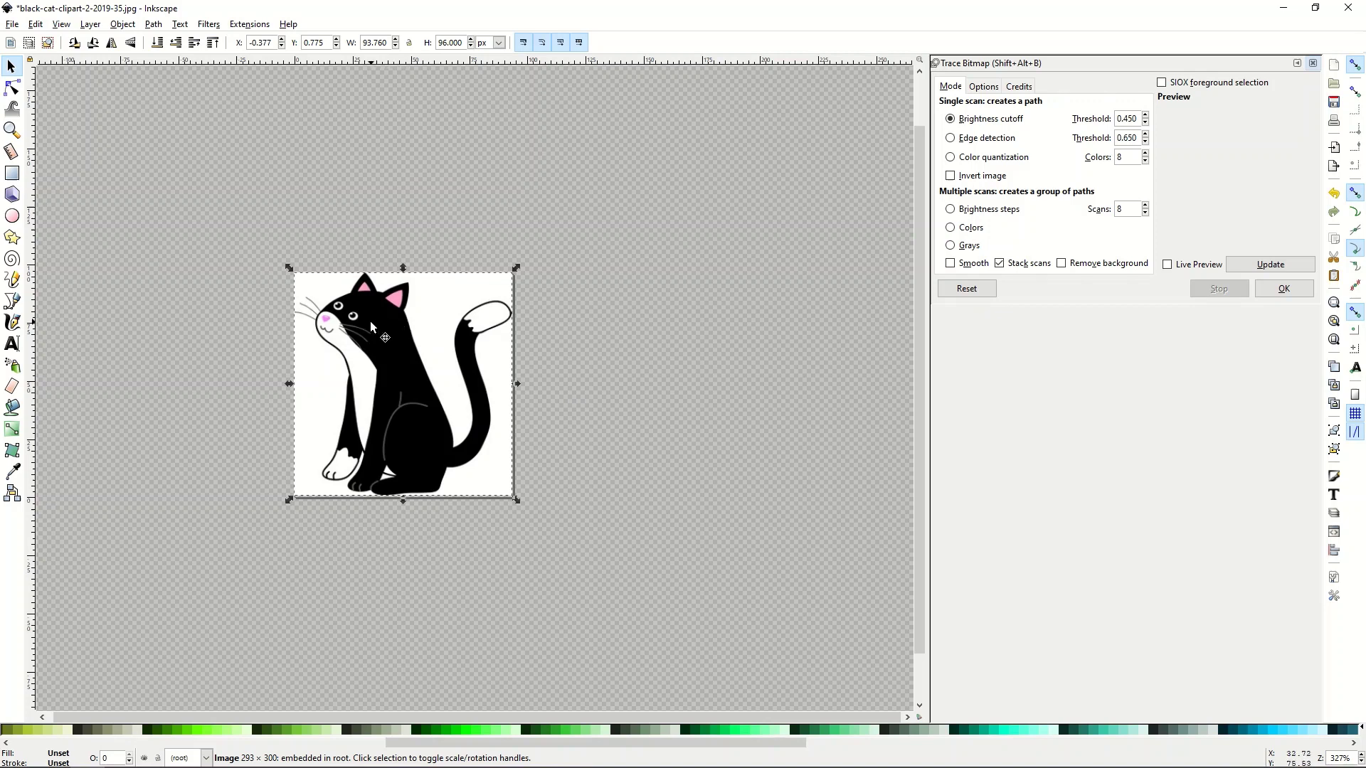
- Turn on Remove background and Live Preview in the Trace Bitmap dialog
scroll(368, 319, up, 4)
scroll(369, 320, down, 2)
scroll(369, 319, down, 1)
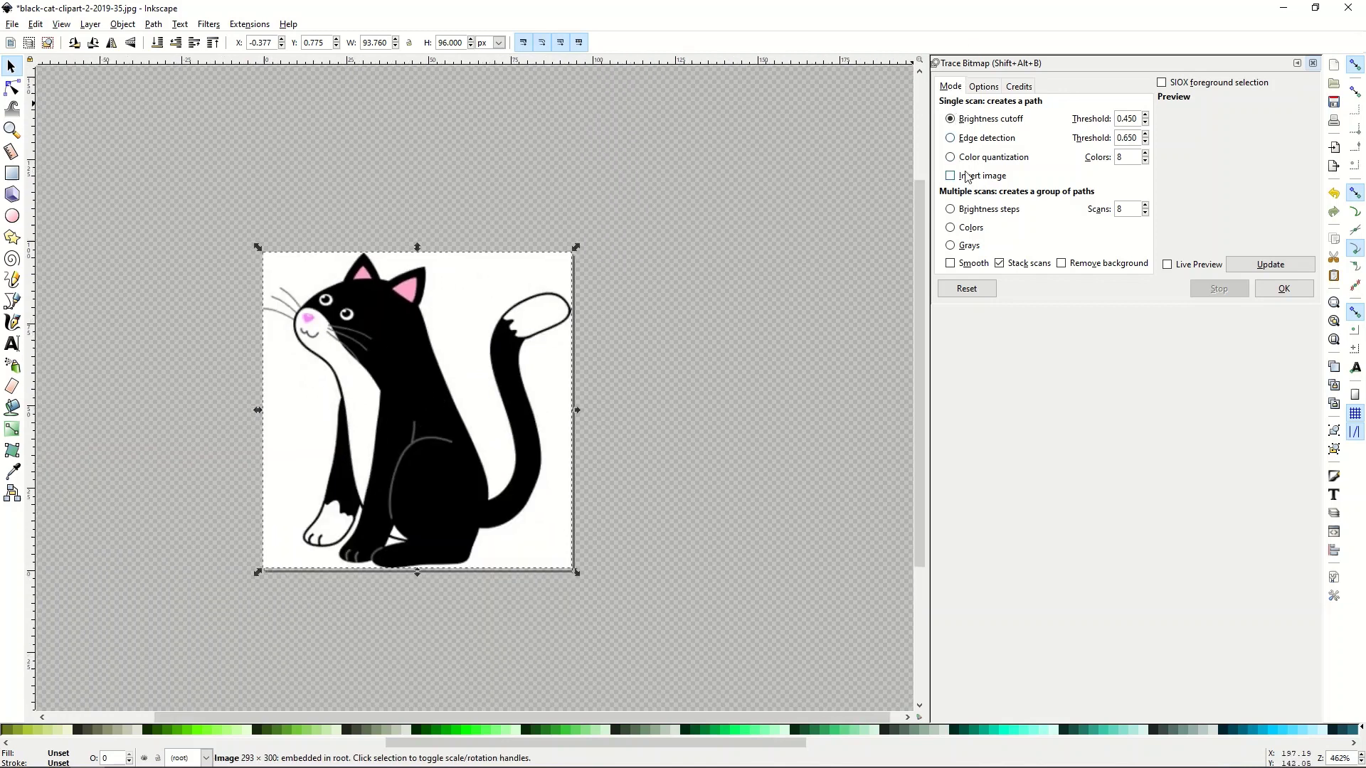
click(1060, 263)
click(1168, 265)
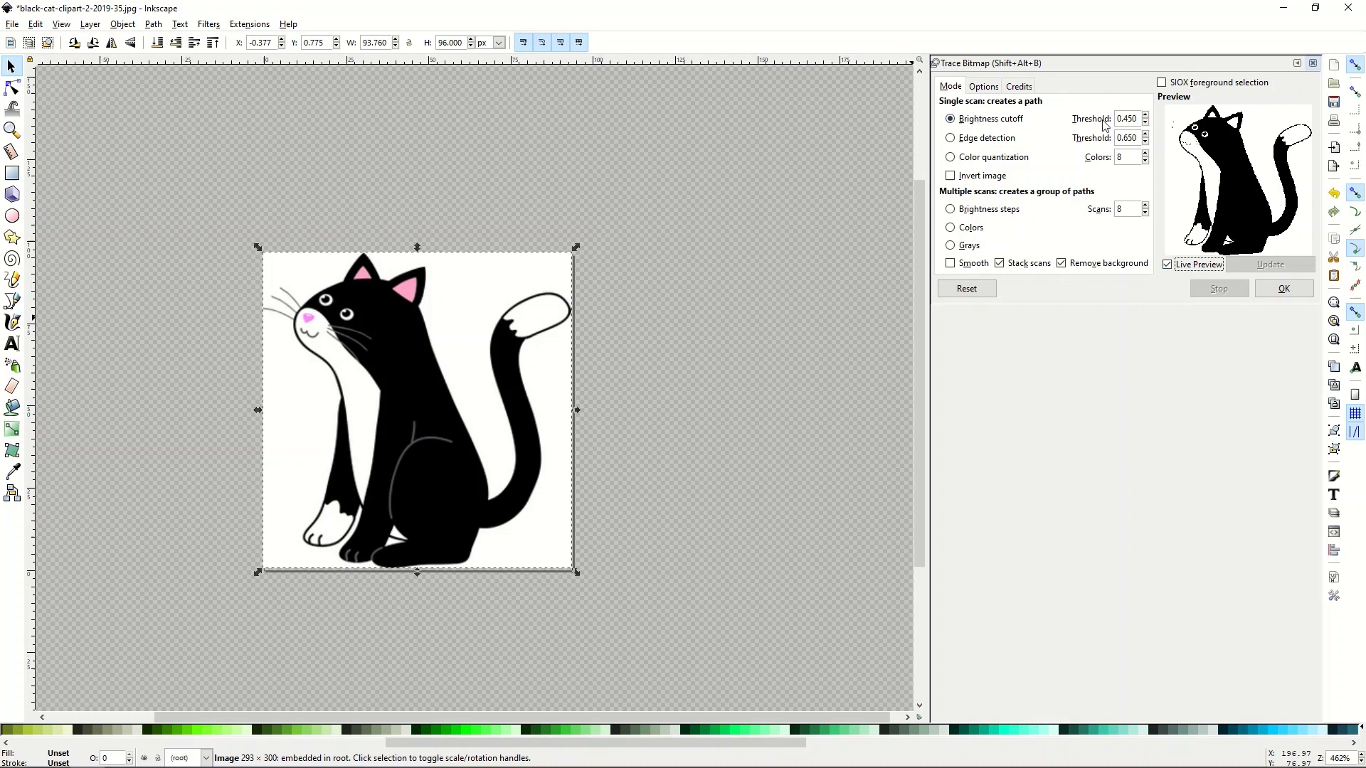
- Set the brightness cutoff threshold to 0.840 and create the traced silhouette path
click(1146, 115)
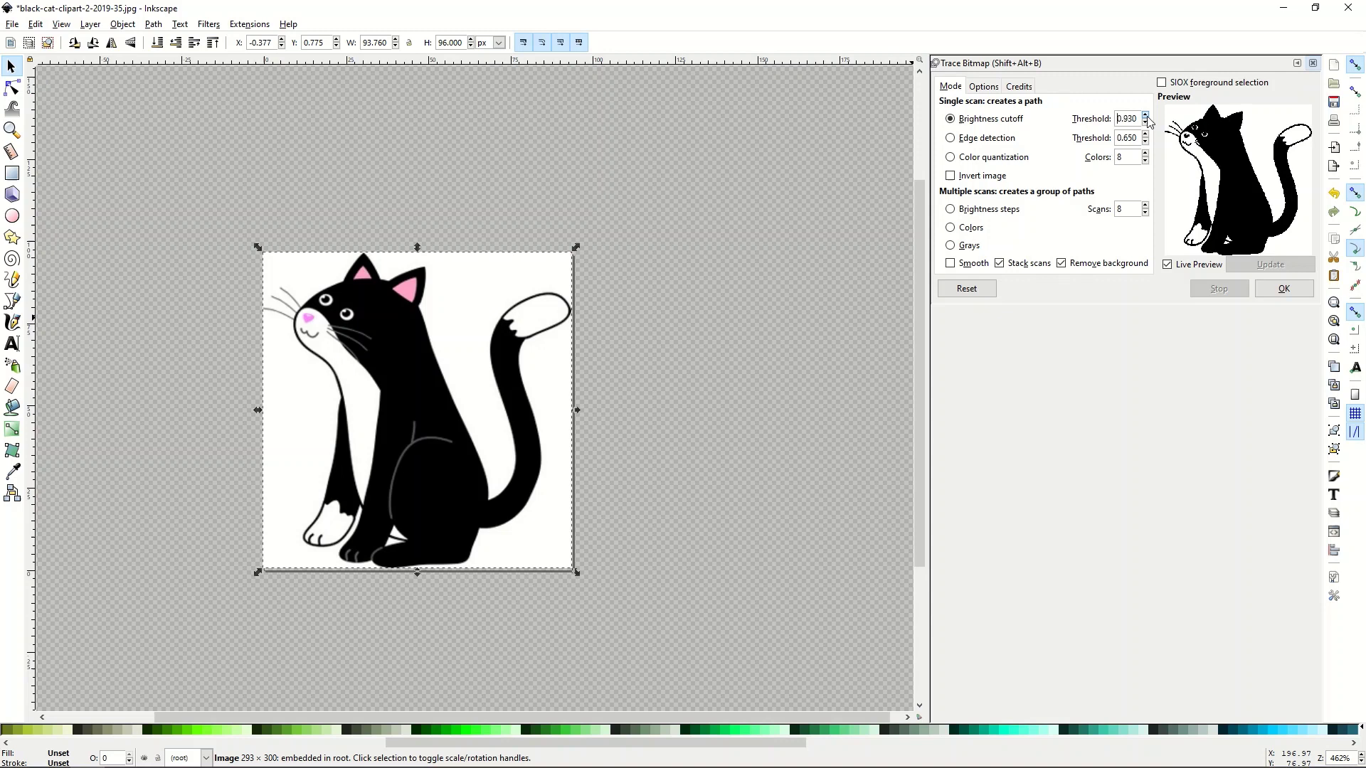
click(1146, 115)
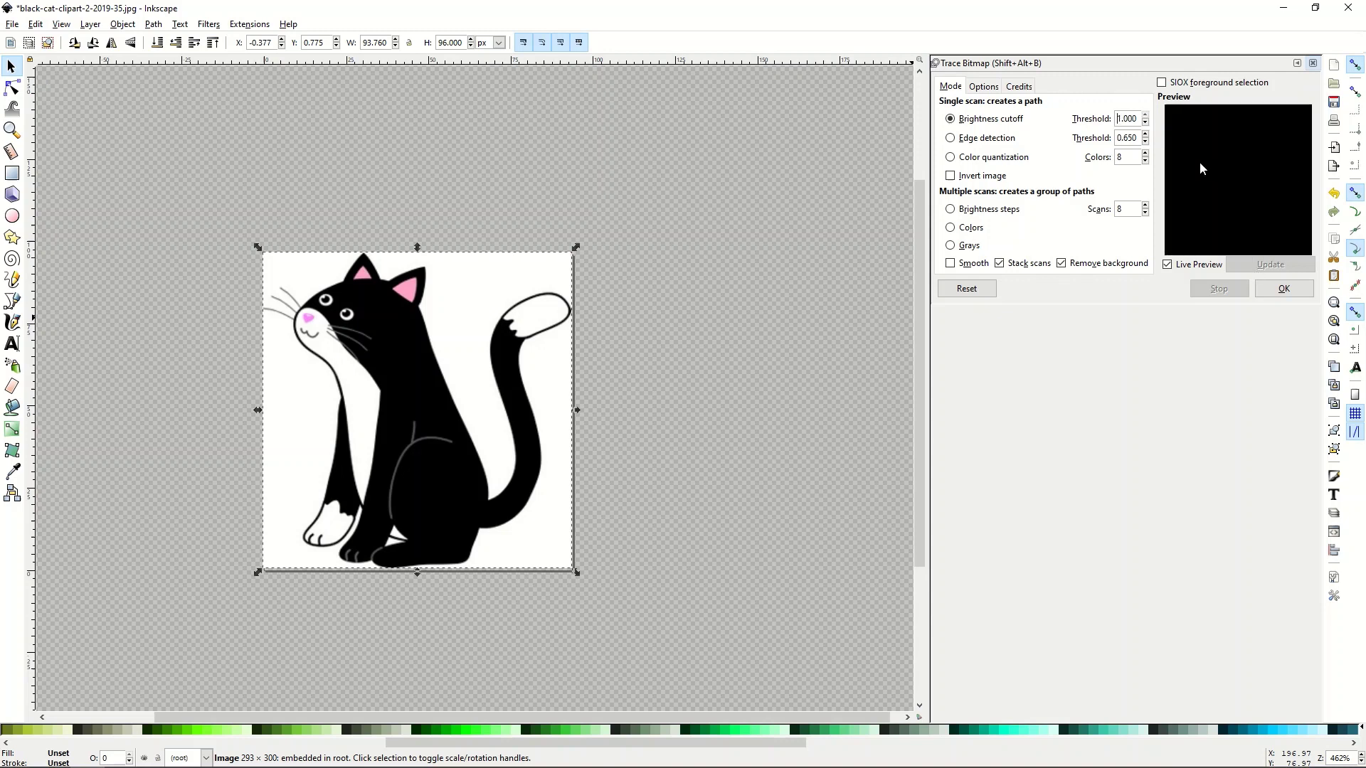
click(1144, 126)
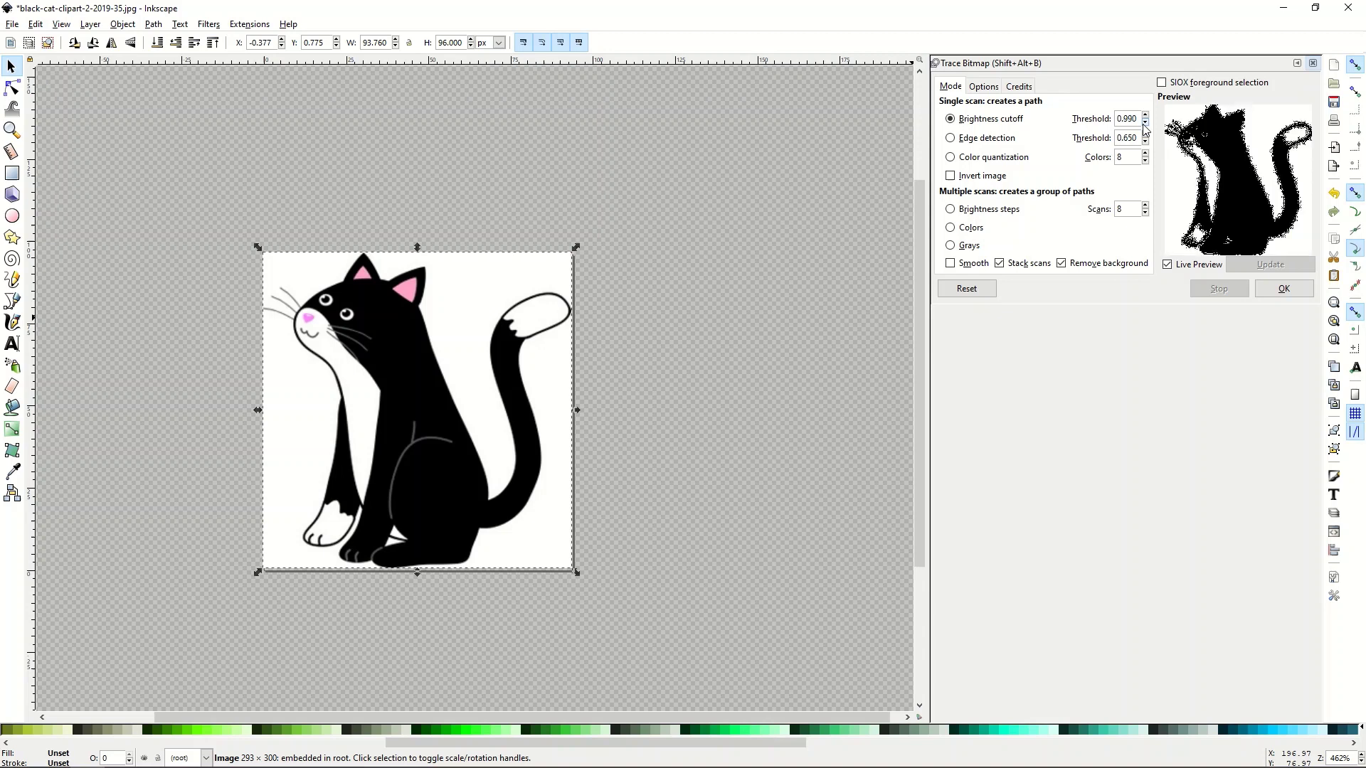
click(1143, 125)
click(1144, 125)
click(1143, 126)
click(1143, 125)
click(1144, 125)
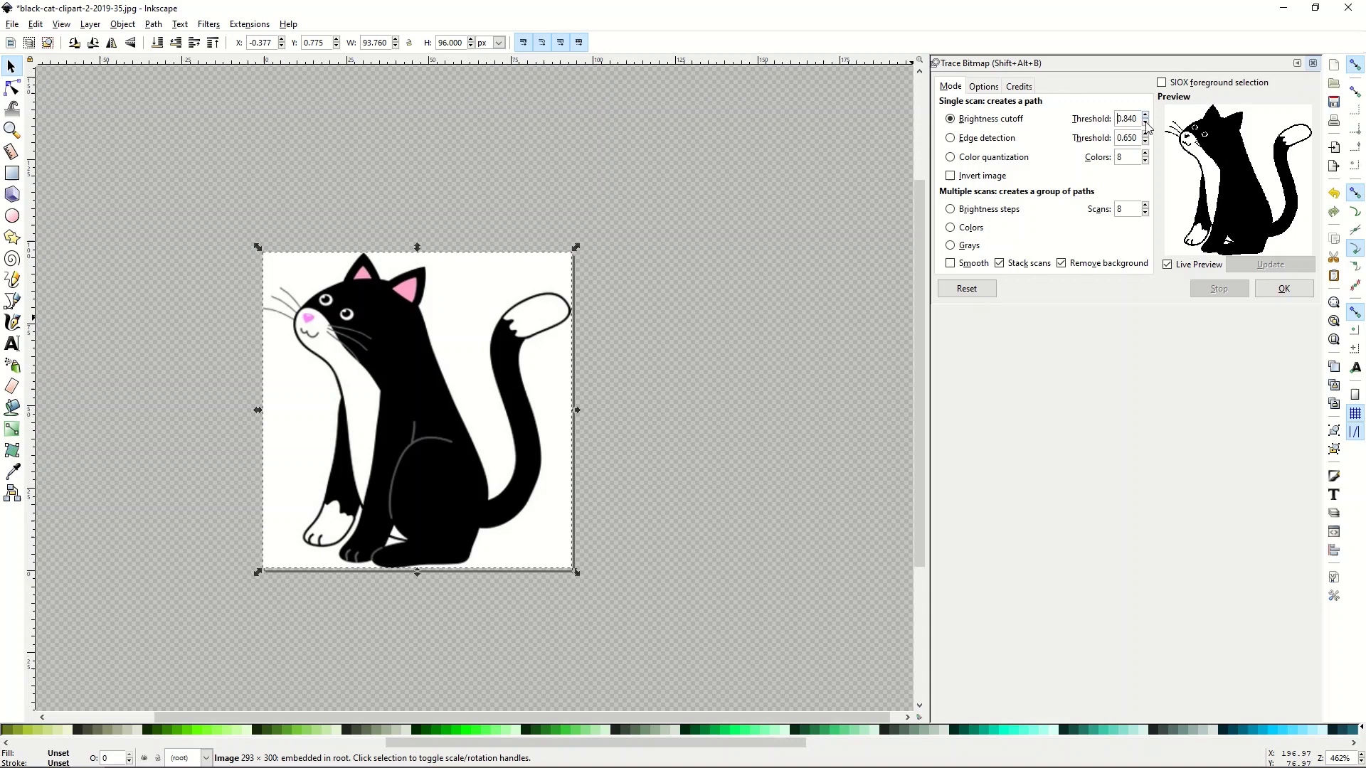
click(1146, 117)
click(1284, 292)
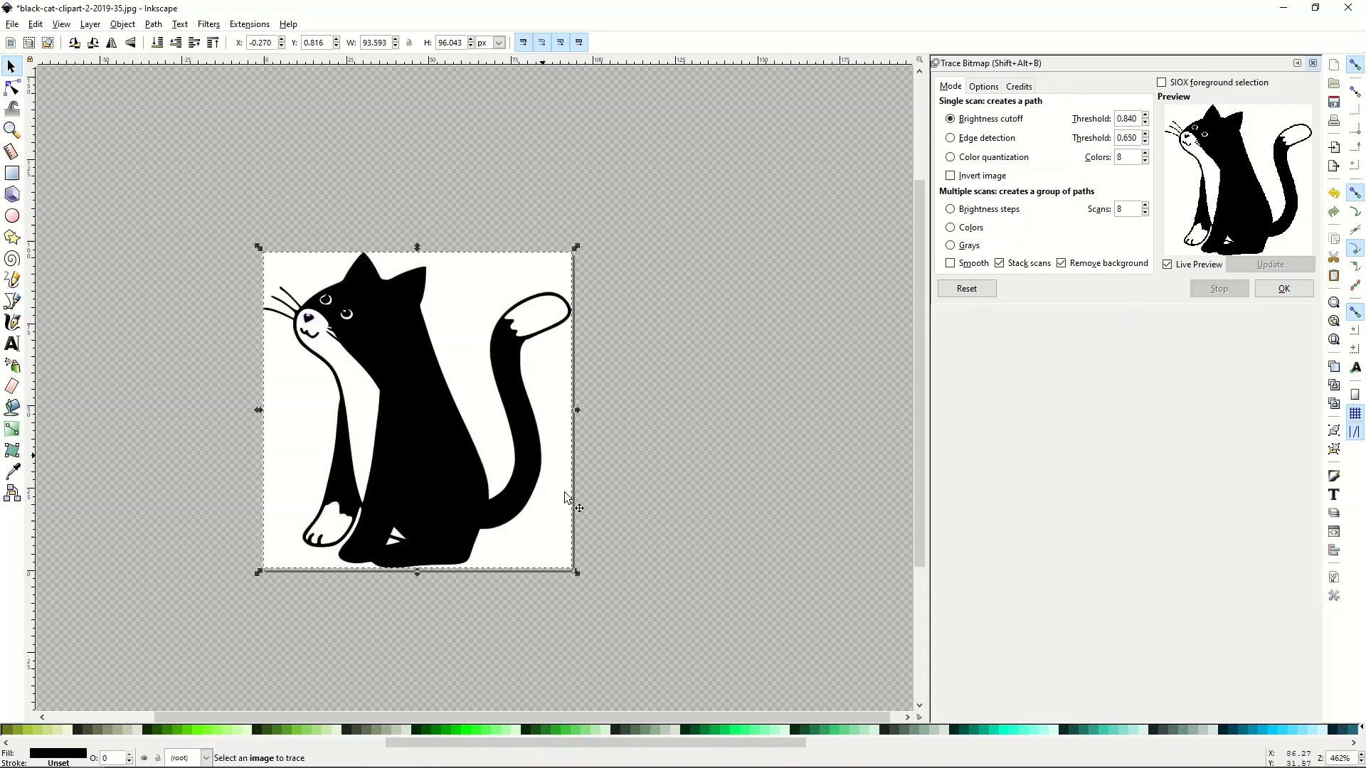
- Drag the traced path off the original image and zoom in to inspect its edges
mouse_move(425, 390)
mouse_down()
mouse_move(513, 330)
mouse_move(717, 288)
mouse_up()
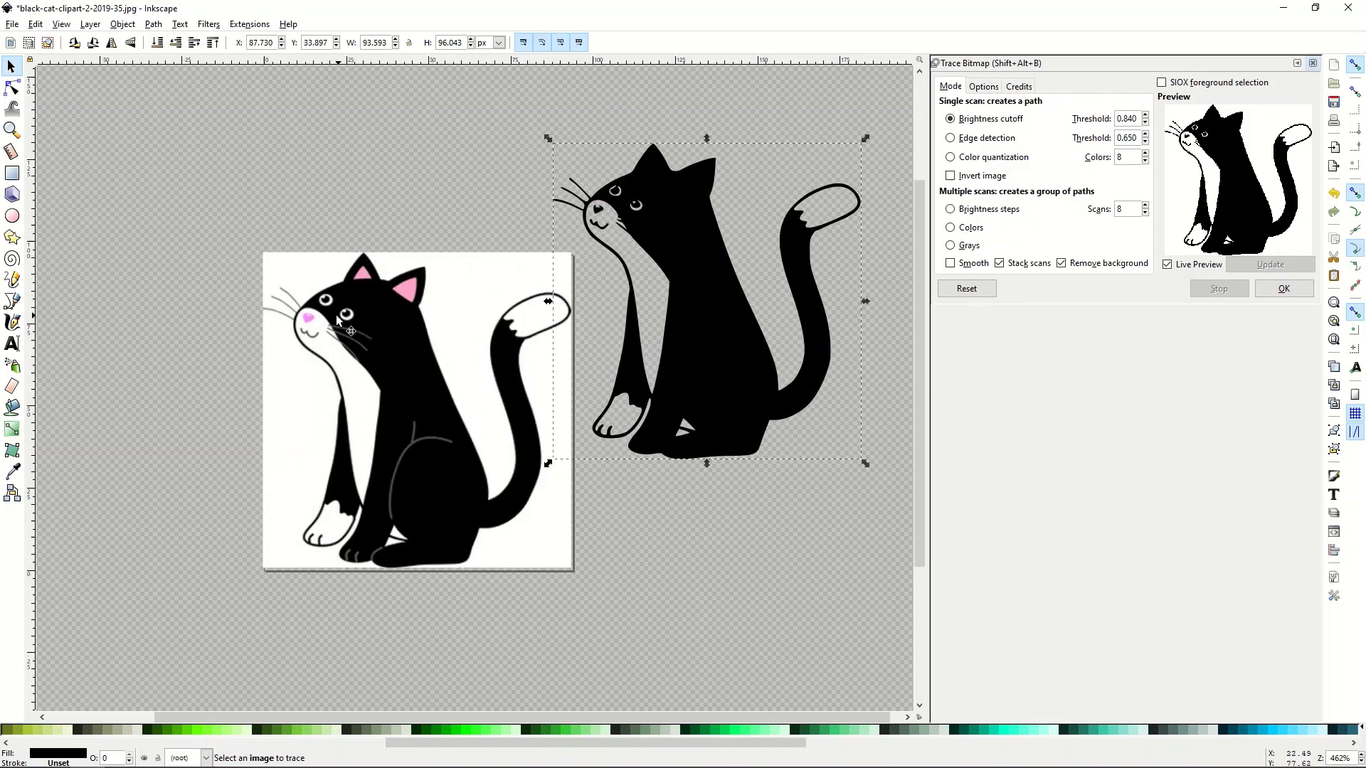
scroll(326, 317, up, 6)
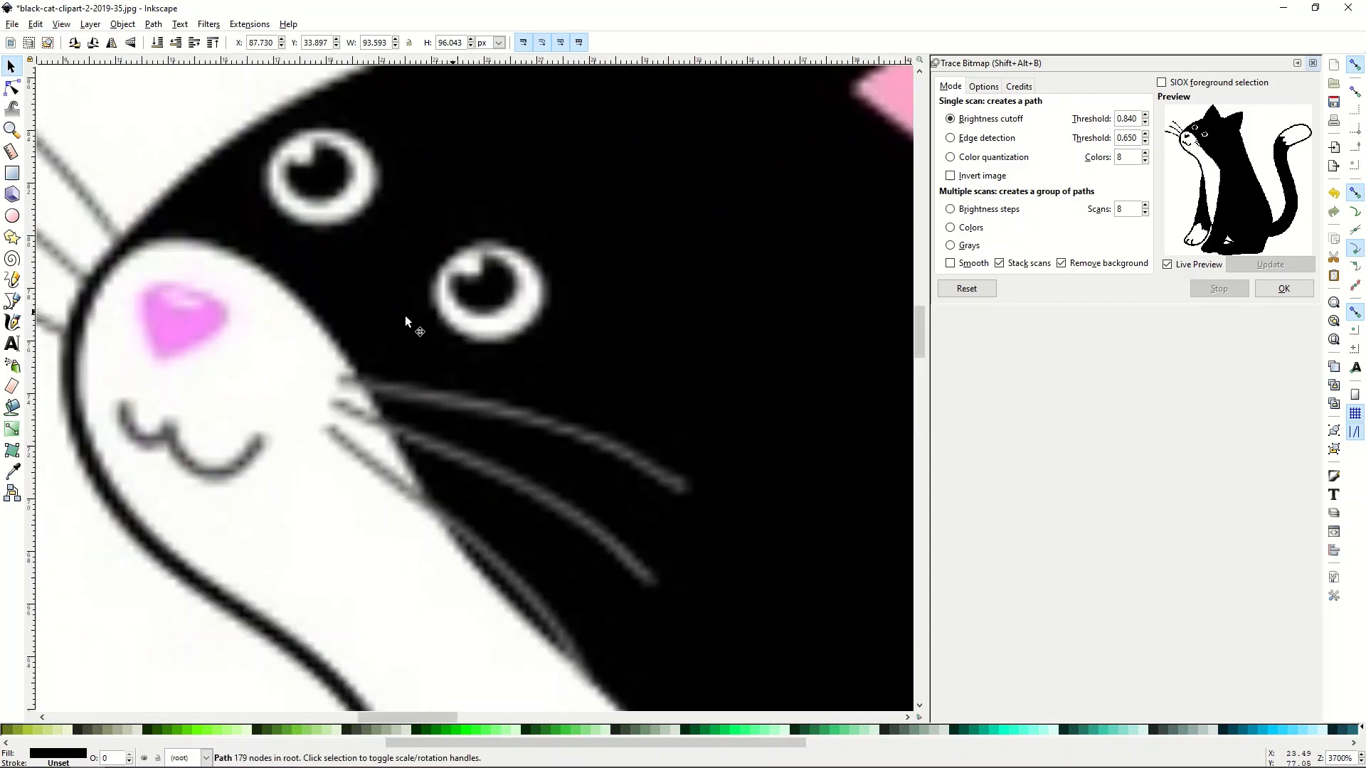
scroll(402, 328, down, 3)
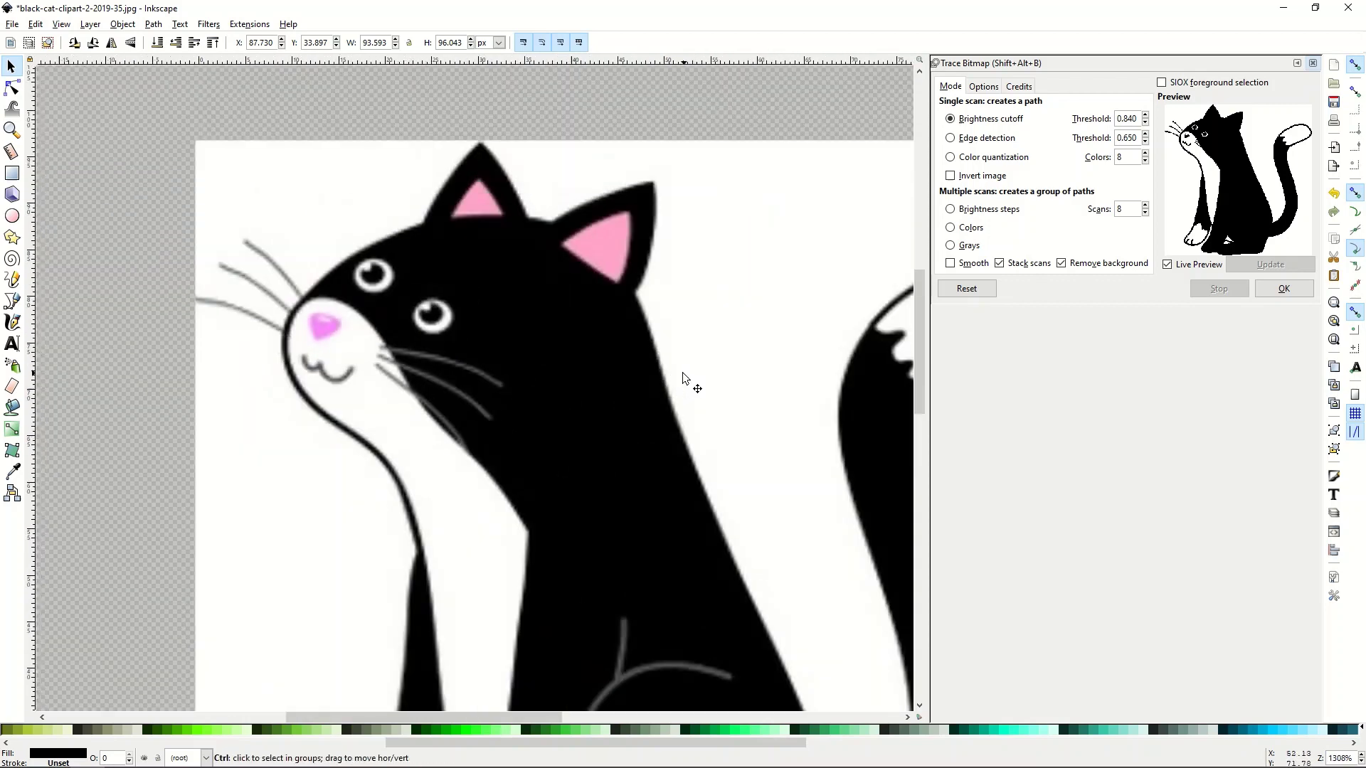
scroll(684, 380, down, 3)
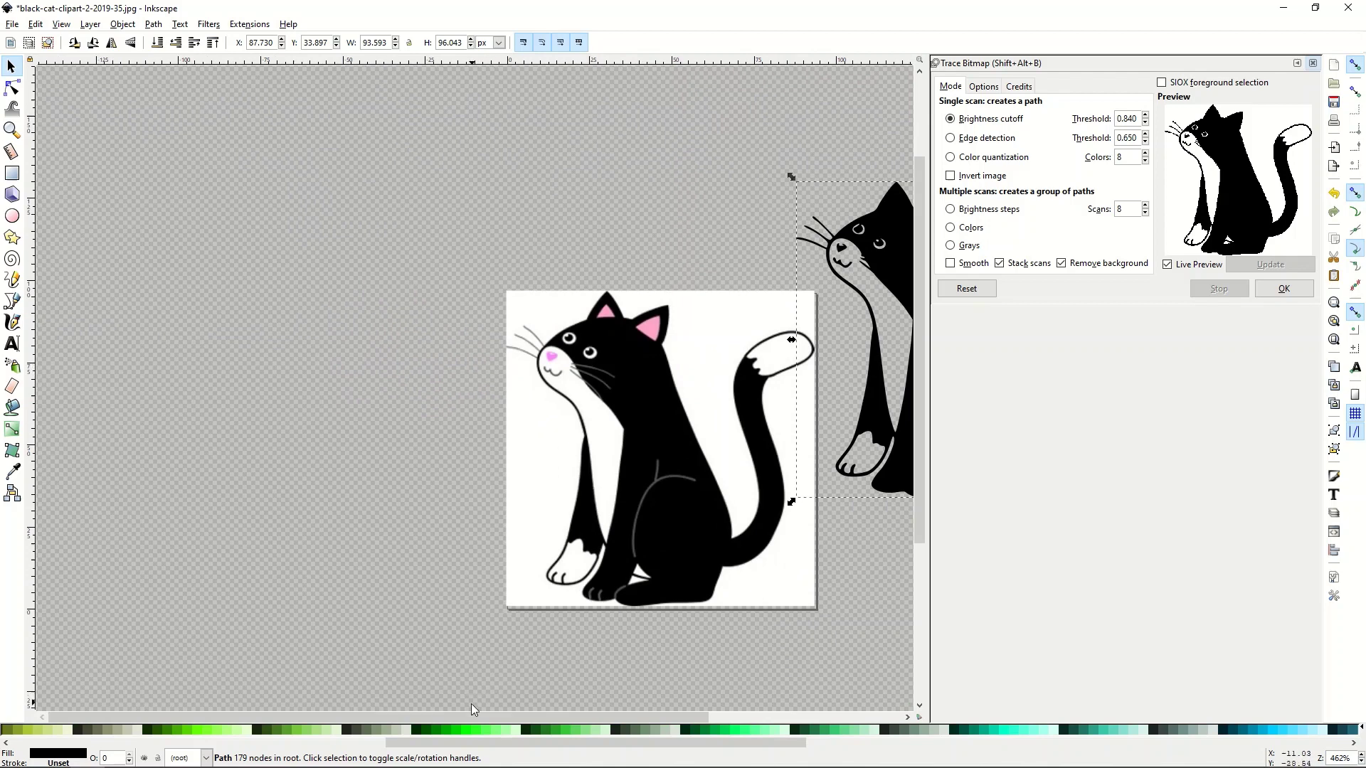
drag(473, 715, 671, 715)
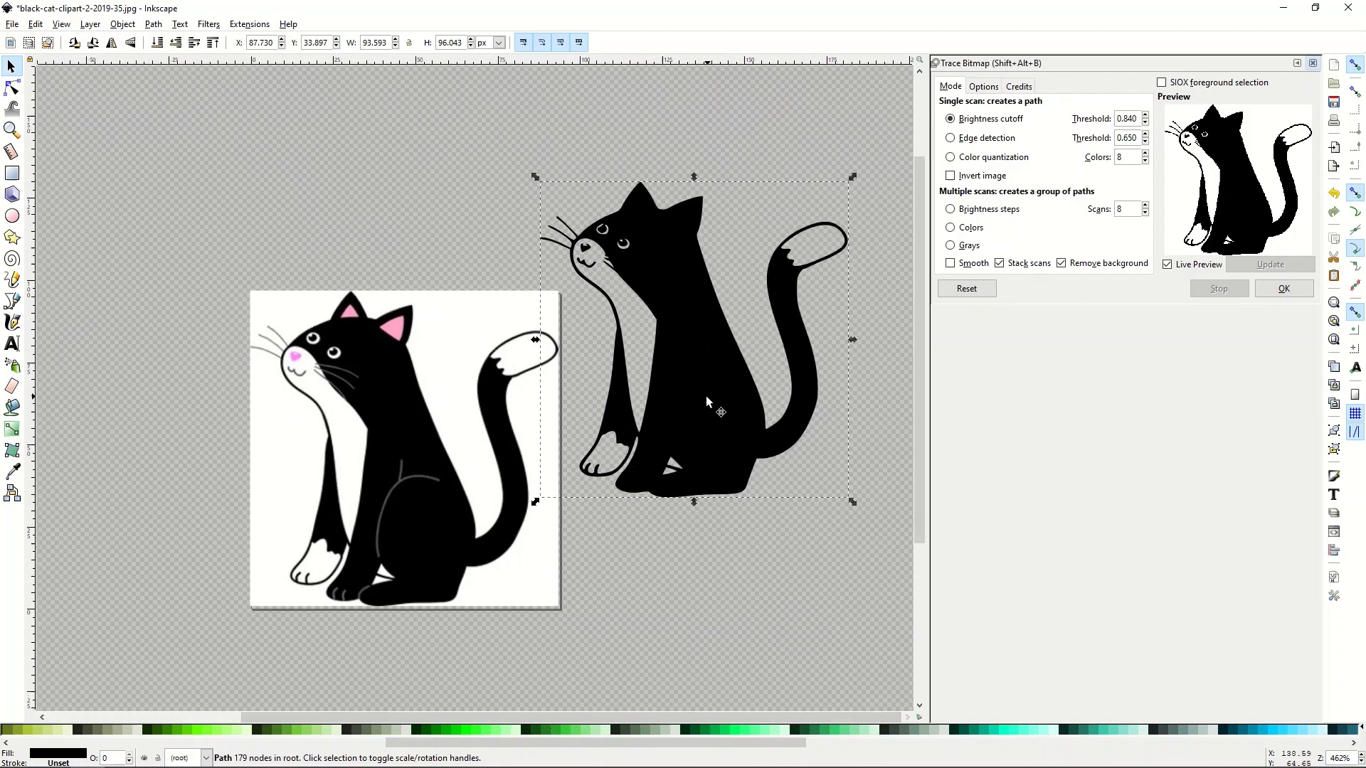
- Place the traced cat up and right of the original, at X 40.536, Y 68.244
drag(707, 397, 527, 348)
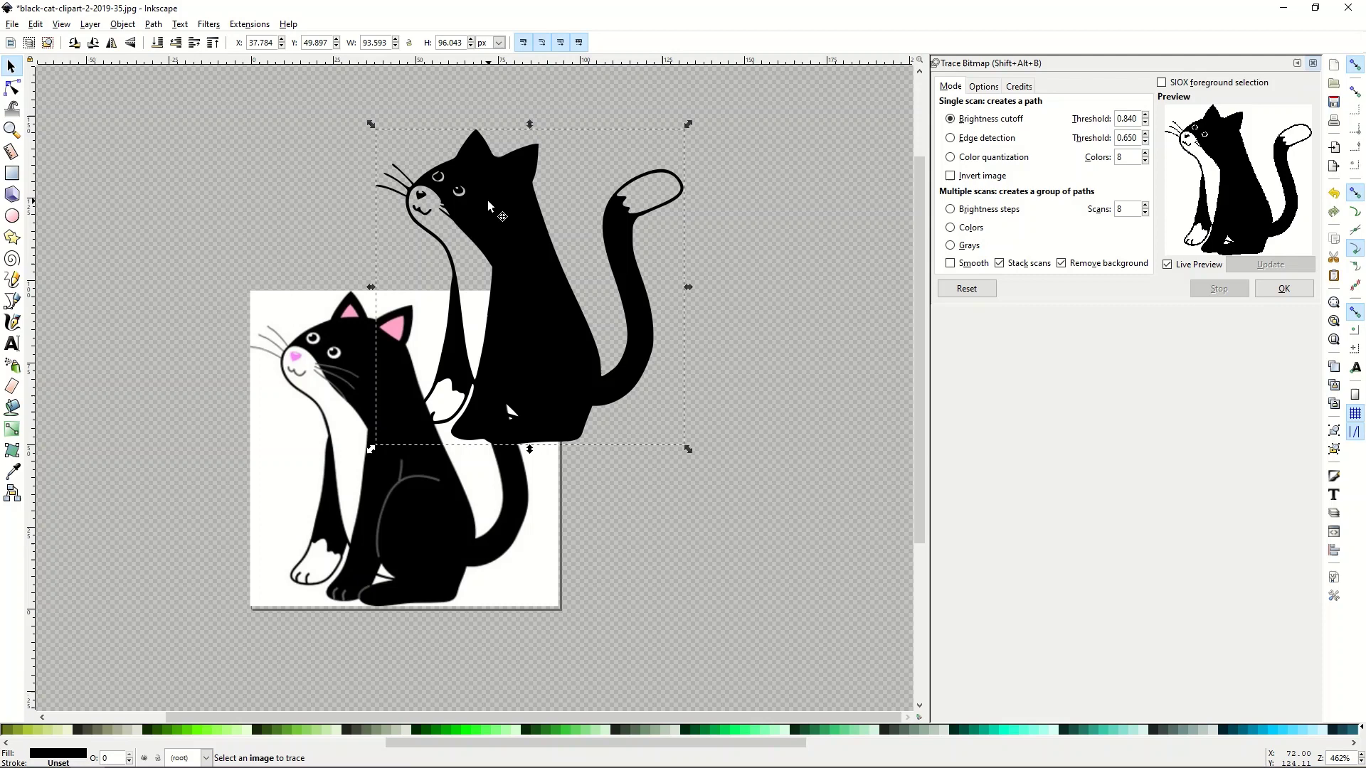
scroll(488, 207, up, 5)
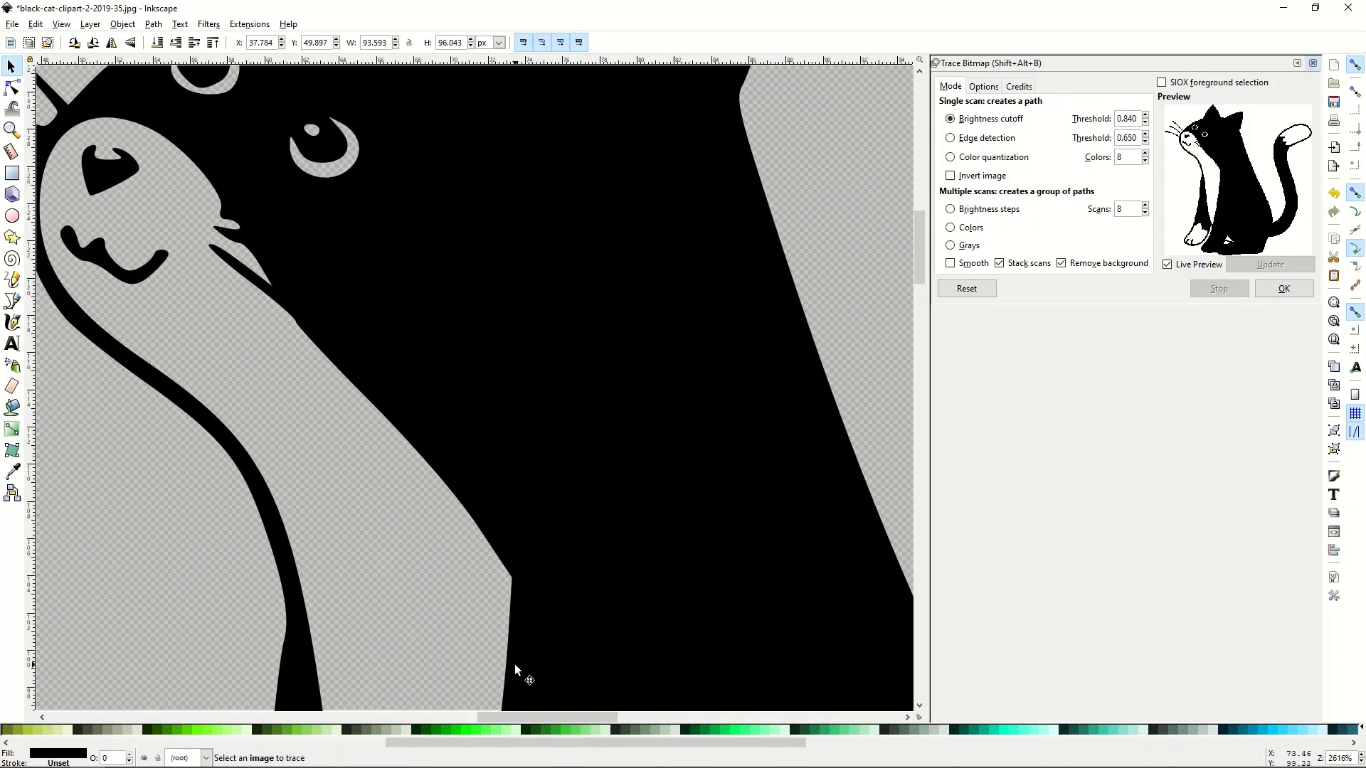
mouse_move(527, 715)
mouse_down()
mouse_move(444, 713)
mouse_move(522, 716)
mouse_up()
scroll(420, 472, up, 4)
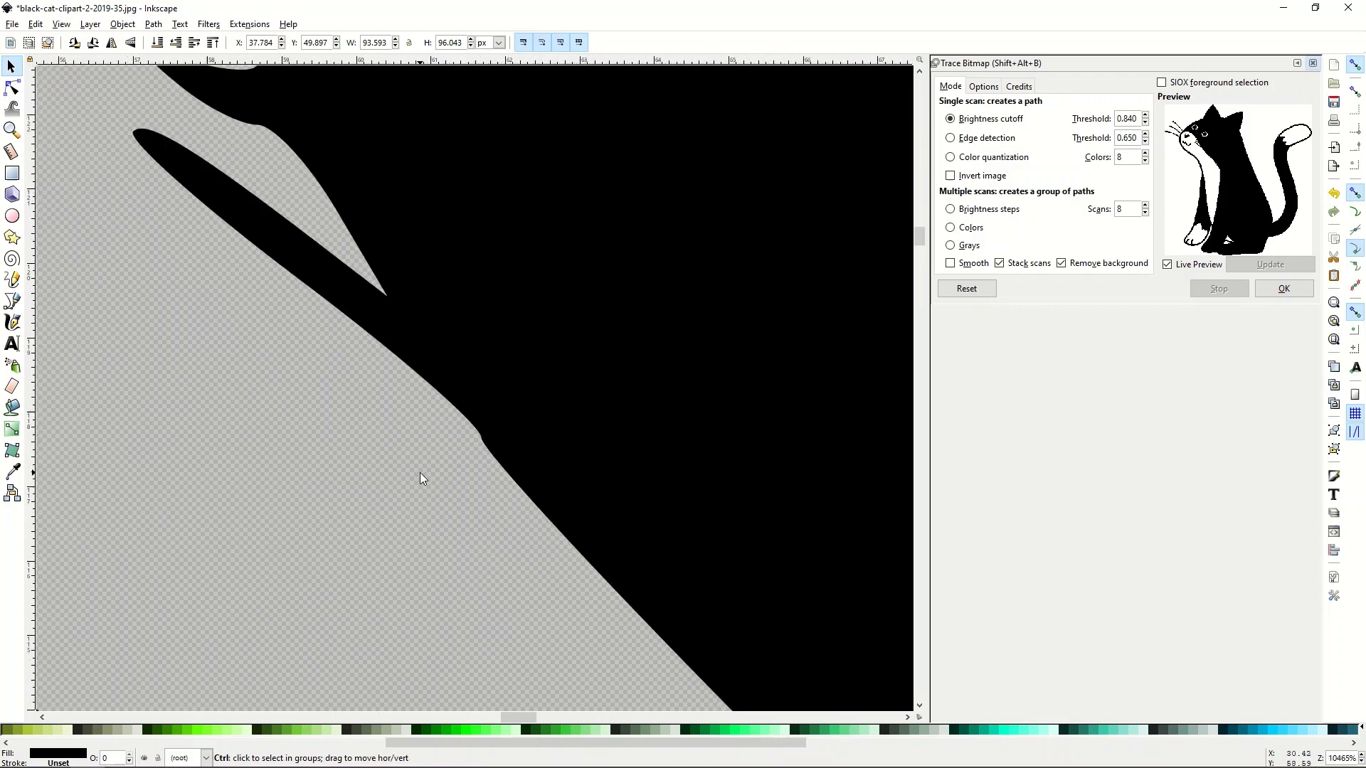
scroll(420, 472, down, 2)
scroll(419, 470, up, 5)
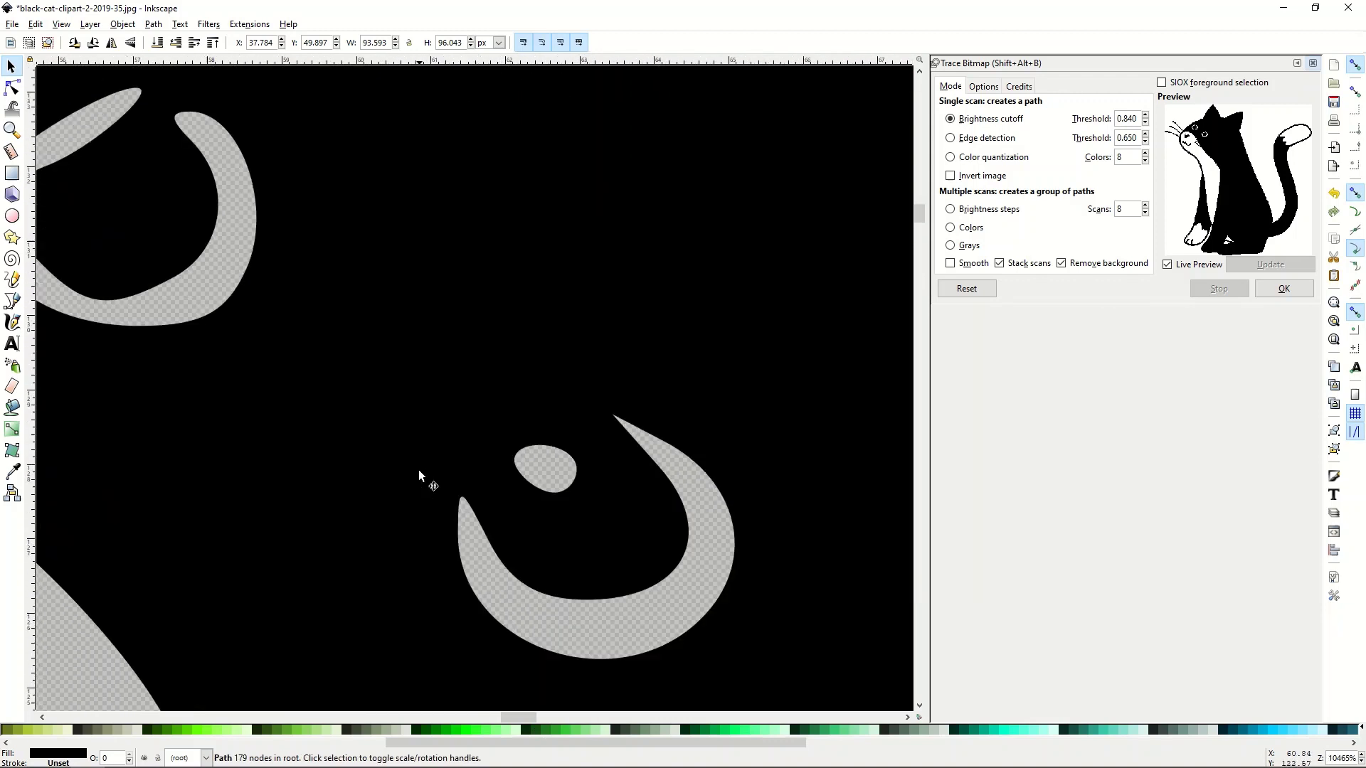
scroll(419, 474, down, 4)
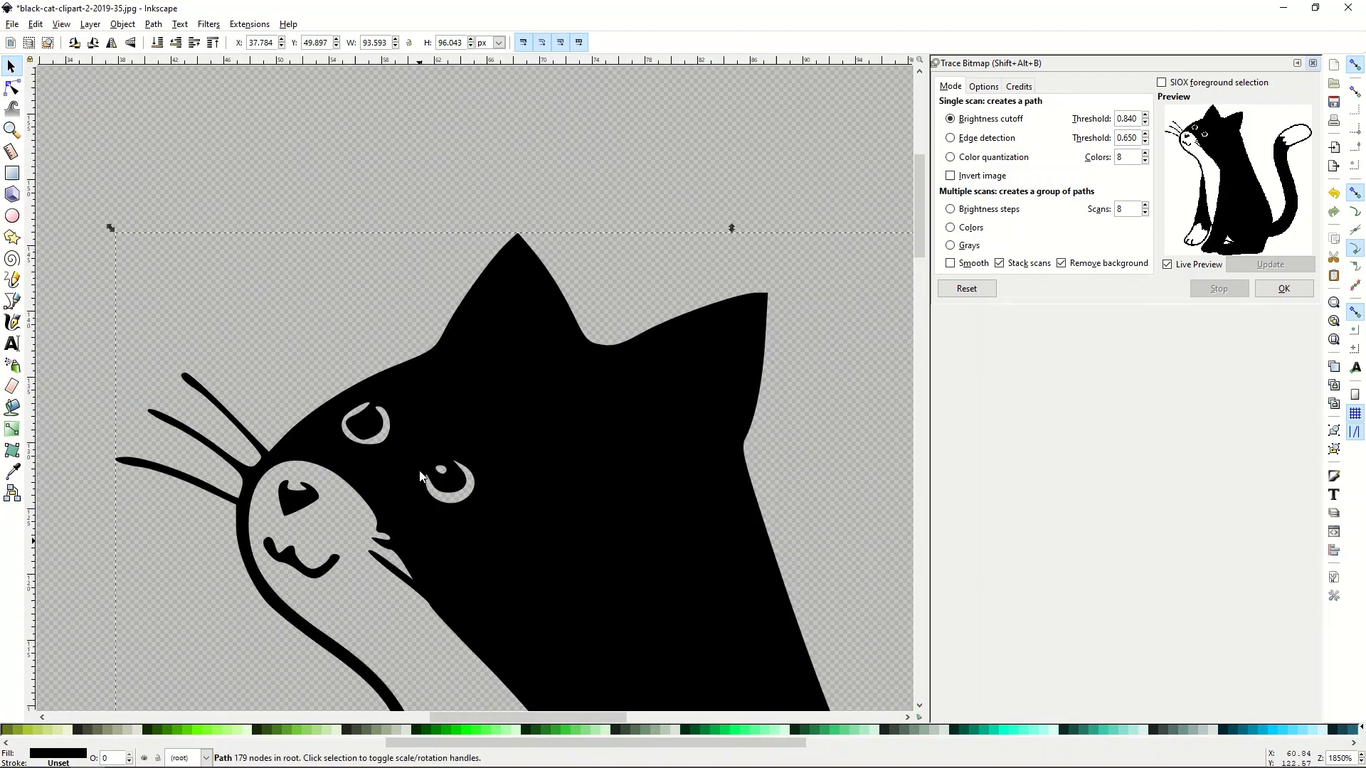
scroll(438, 476, down, 5)
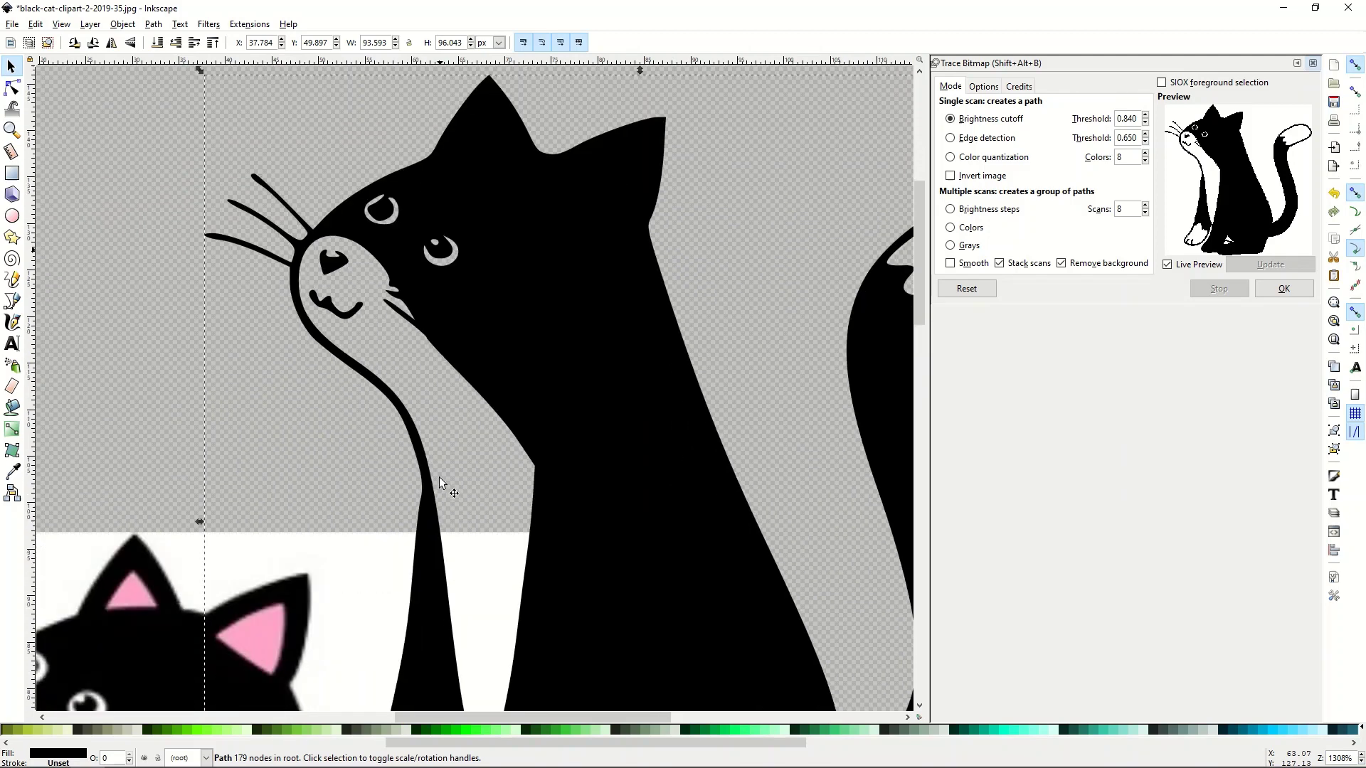
scroll(454, 313, down, 2)
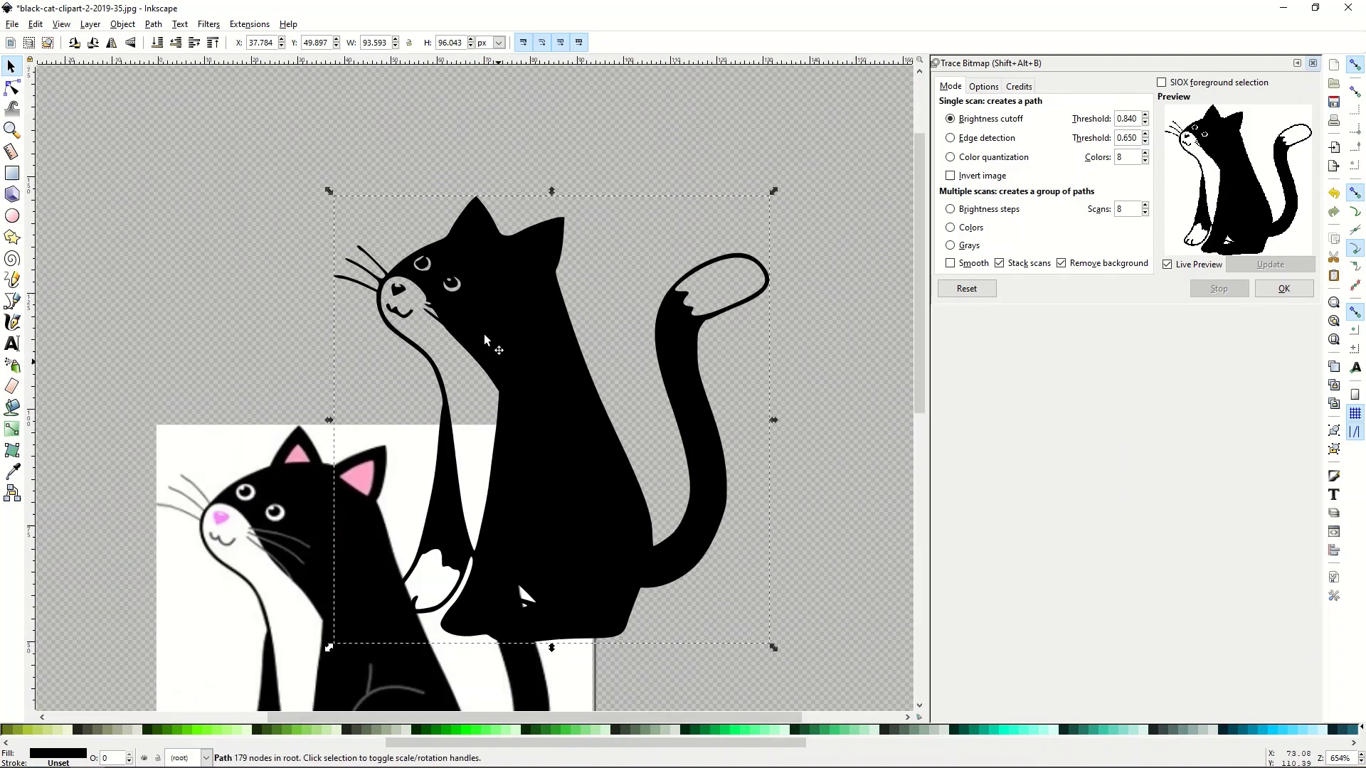
mouse_move(502, 367)
mouse_down()
mouse_move(497, 271)
mouse_move(510, 279)
mouse_up()
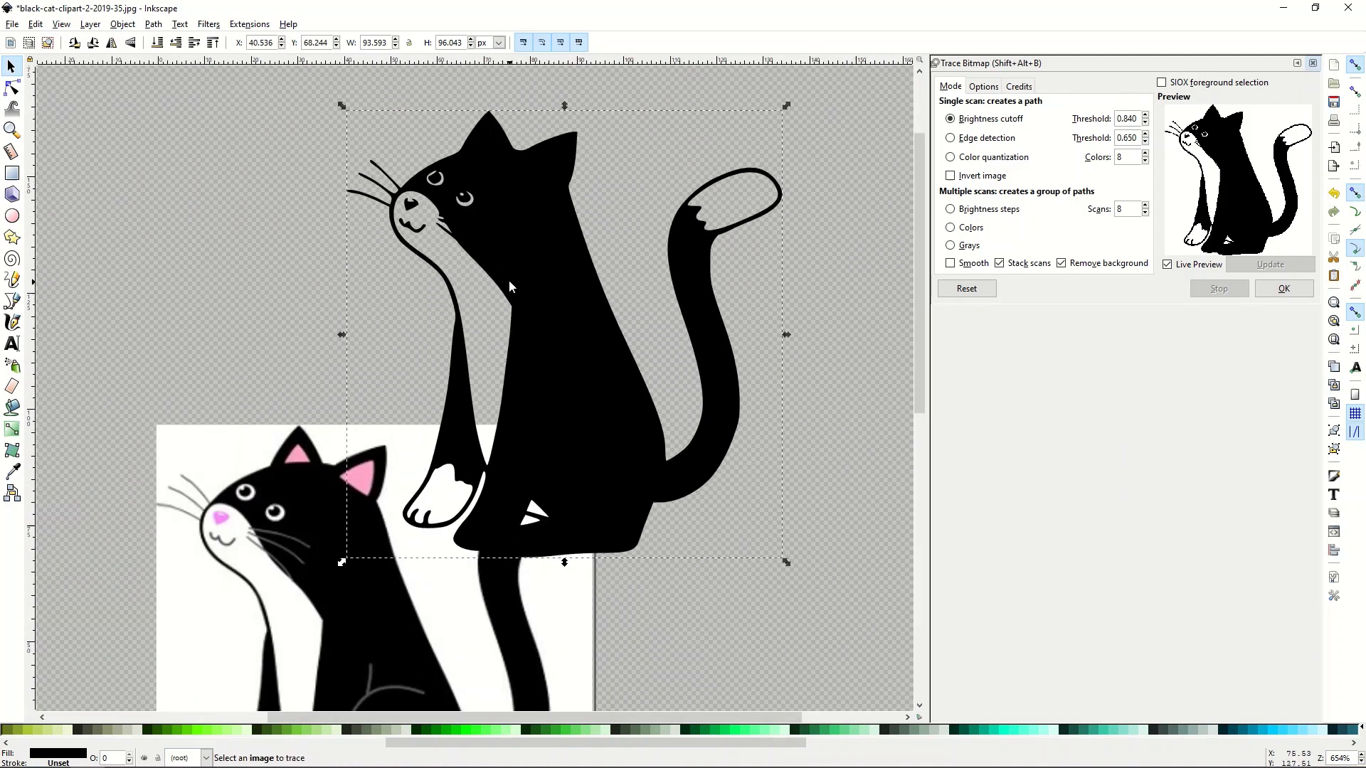
click(11, 87)
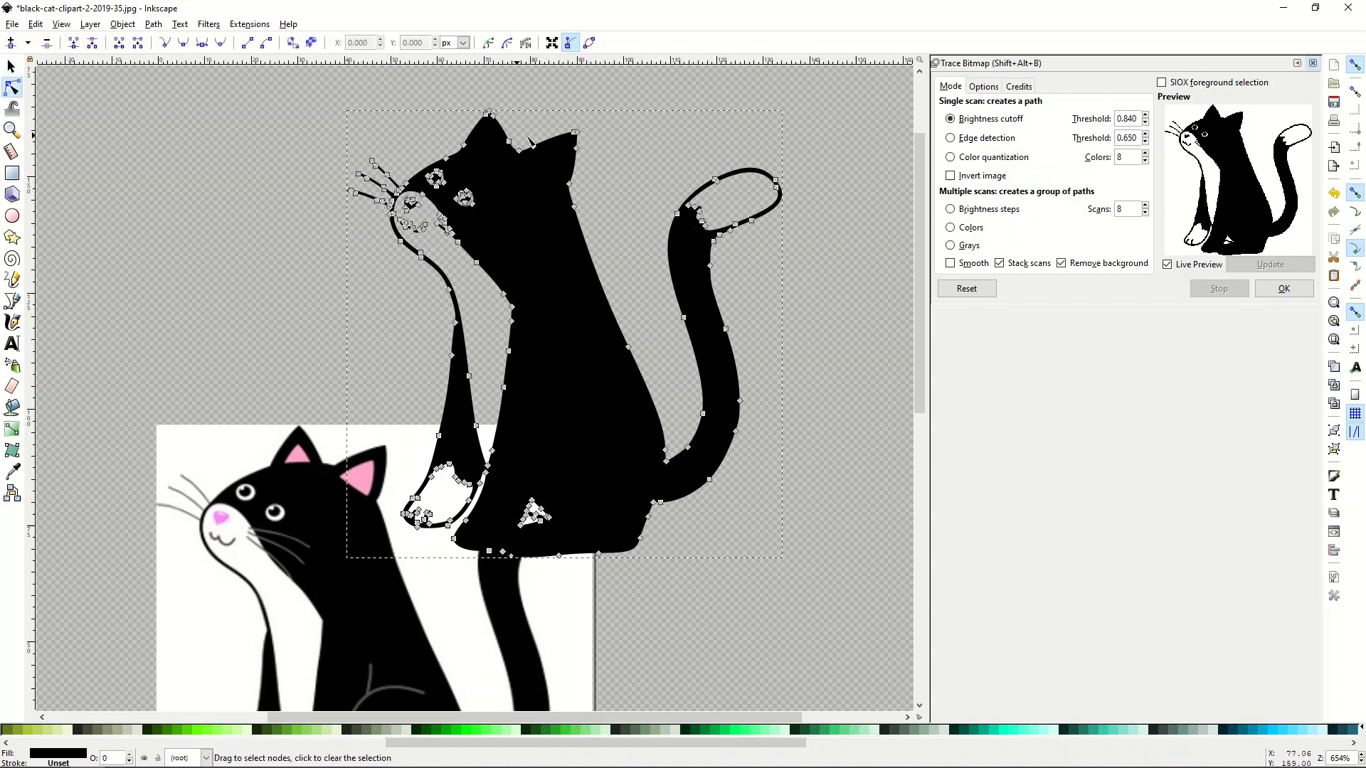
drag(575, 132, 826, 234)
drag(831, 185, 587, 125)
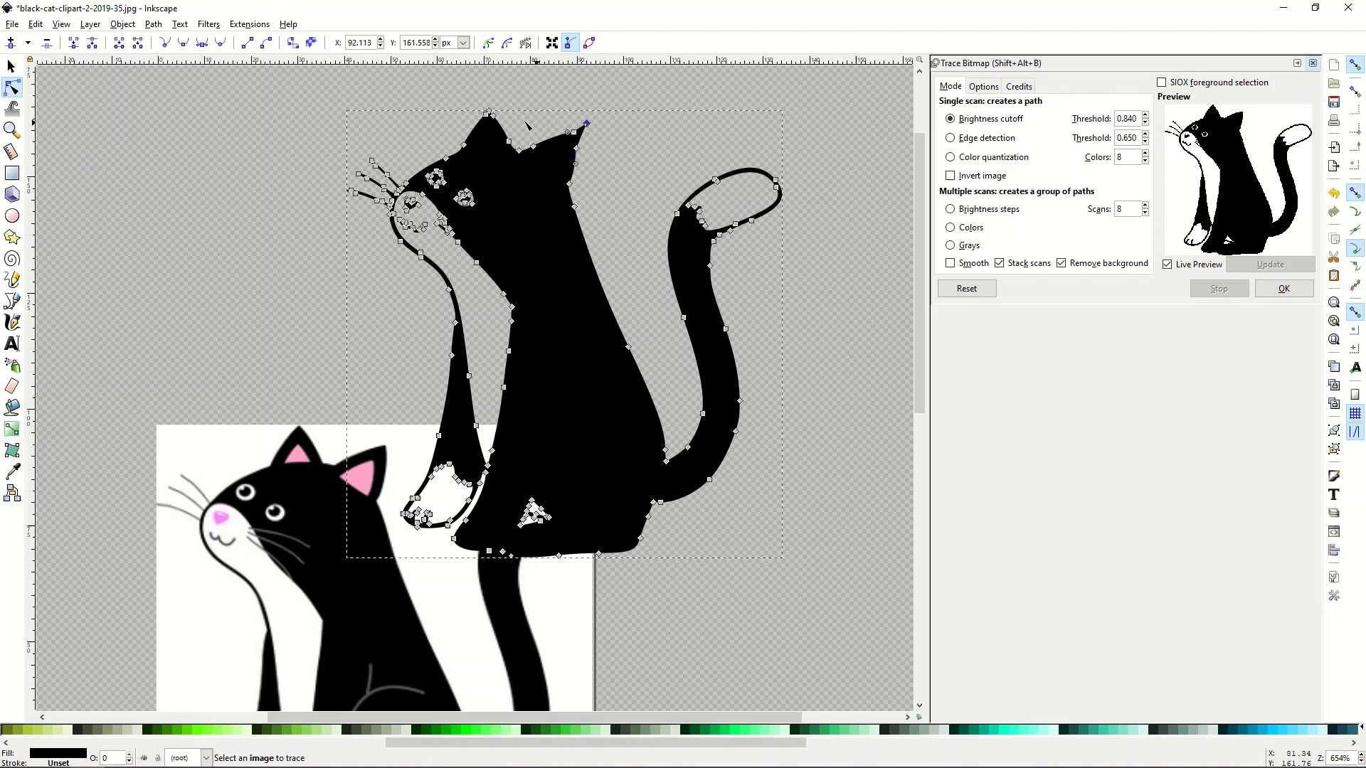
click(36, 25)
click(43, 41)
click(13, 68)
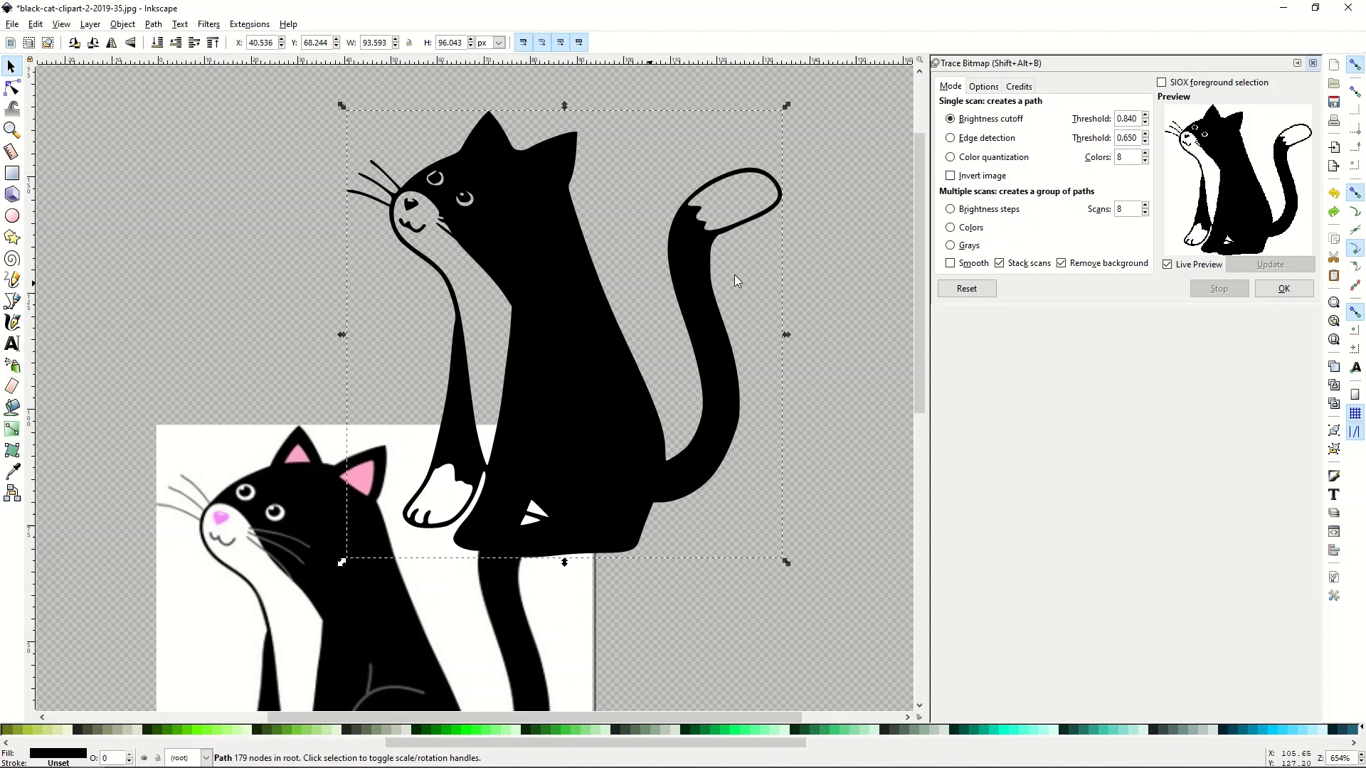
- Drag the traced silhouette to X 50.474, Y 45.616, overlapping the original's upper right
drag(667, 303, 746, 332)
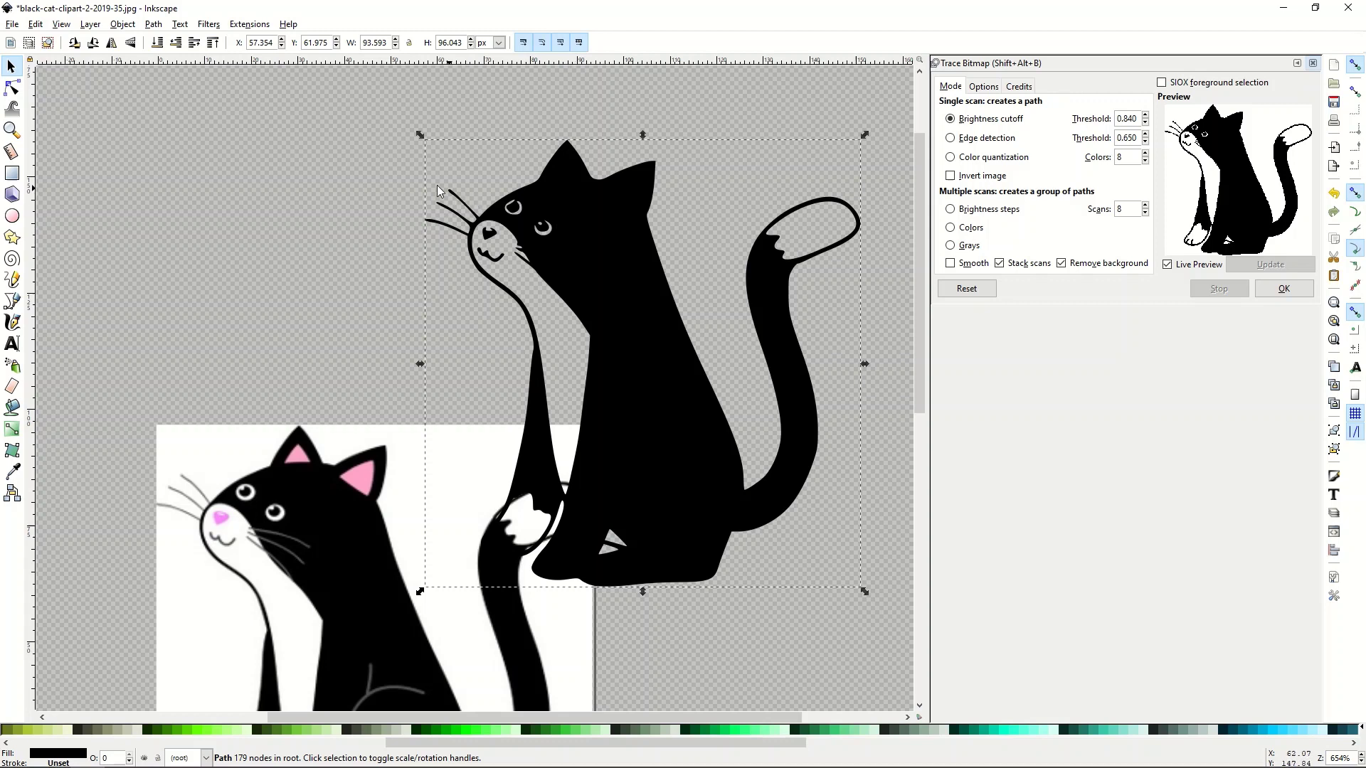
scroll(351, 211, down, 3)
scroll(351, 211, up, 3)
mouse_move(626, 344)
mouse_down()
mouse_move(489, 345)
mouse_move(611, 351)
mouse_up()
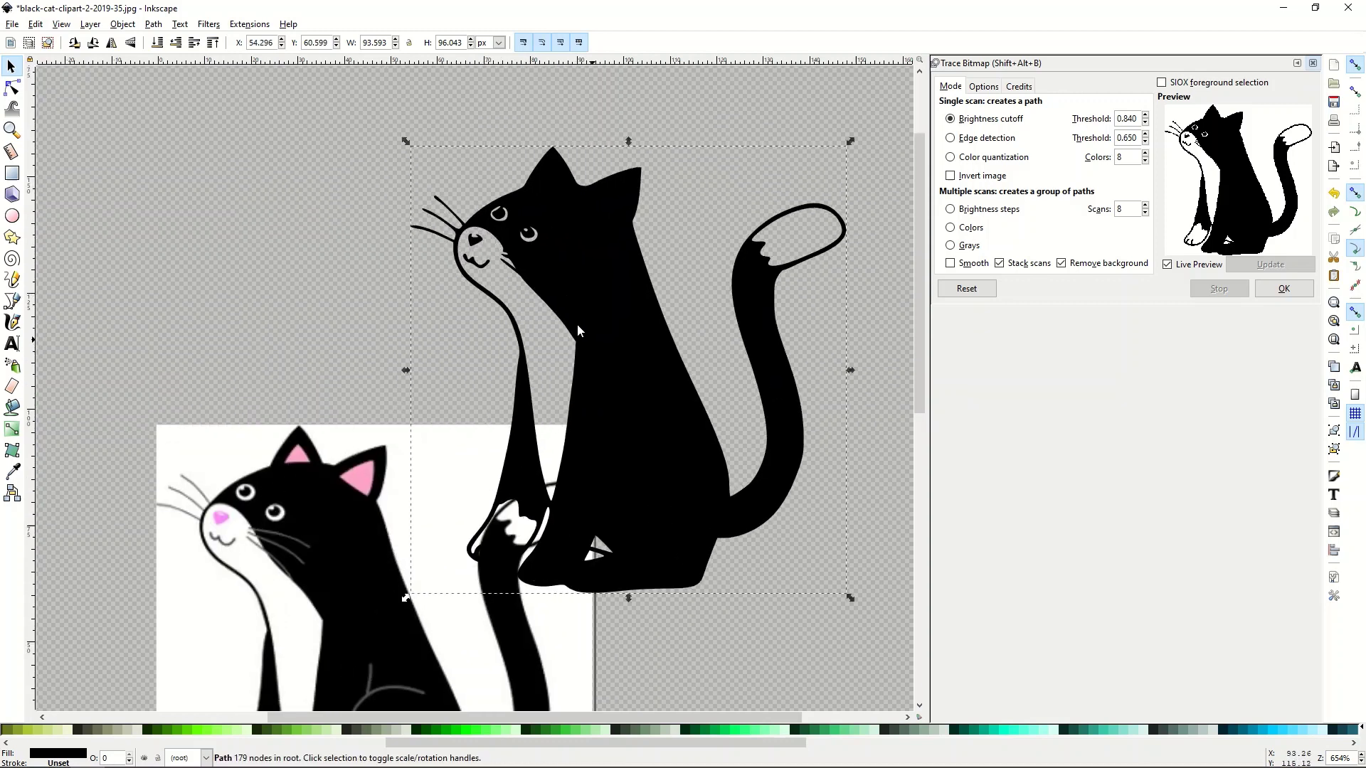
scroll(563, 313, down, 3)
drag(530, 220, 422, 218)
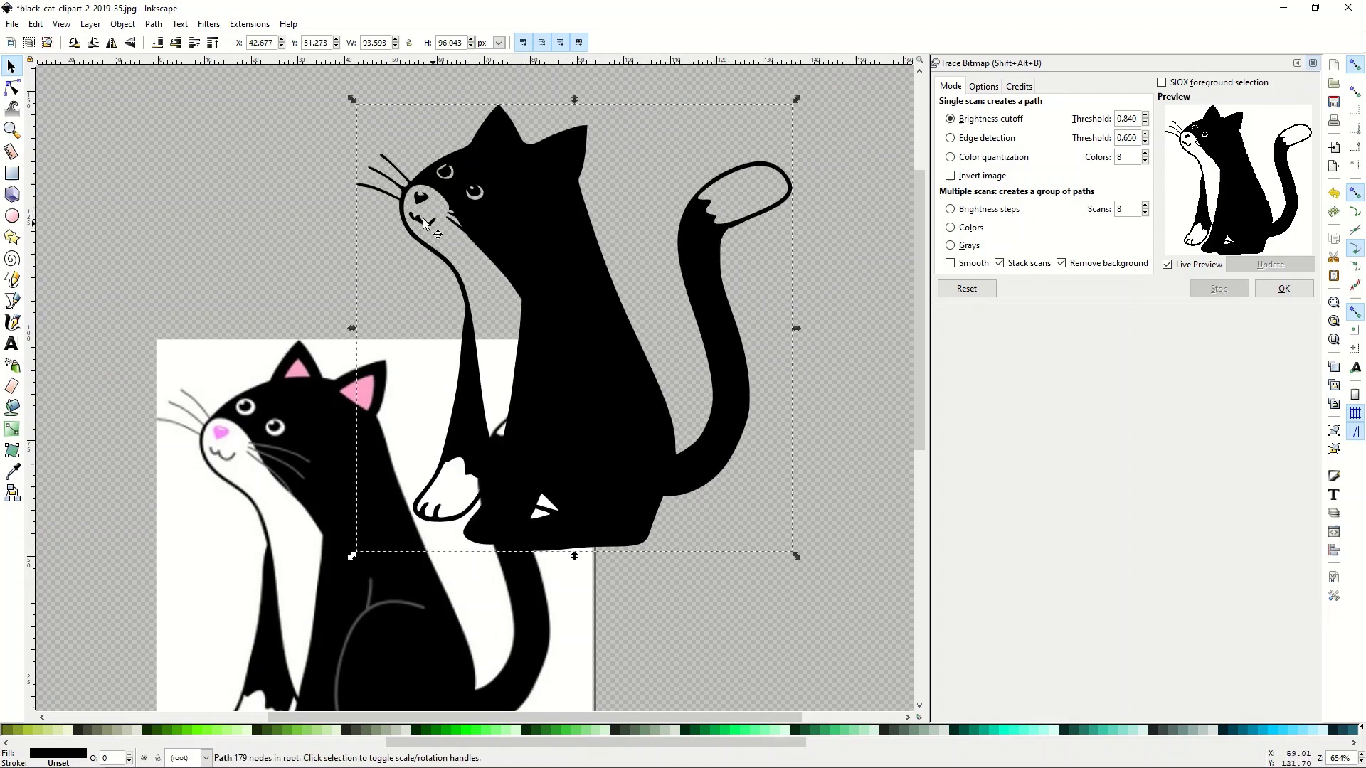
scroll(494, 314, down, 2)
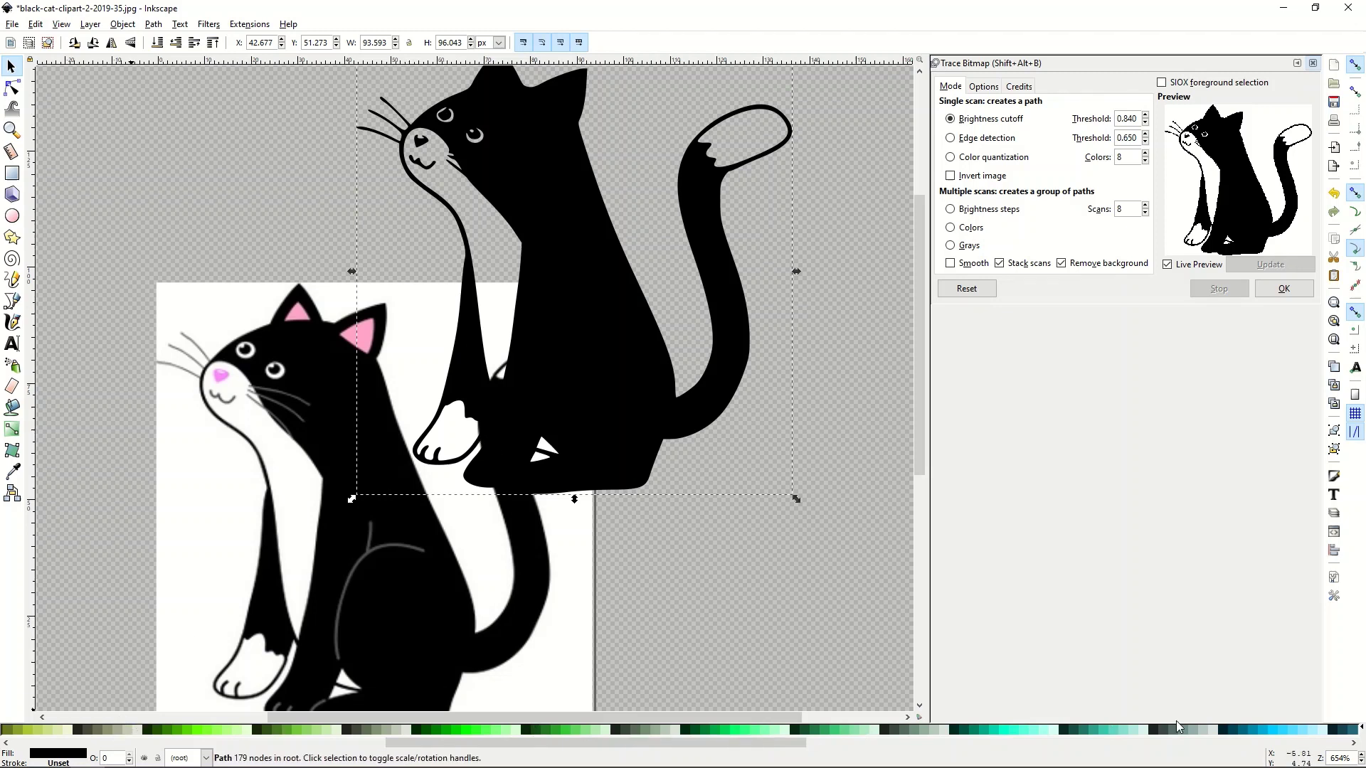
drag(513, 751, 698, 753)
- Try cyan, dark blue, blue and gold fills, settling on green at X 54.143, Y 39.042
drag(567, 467, 604, 493)
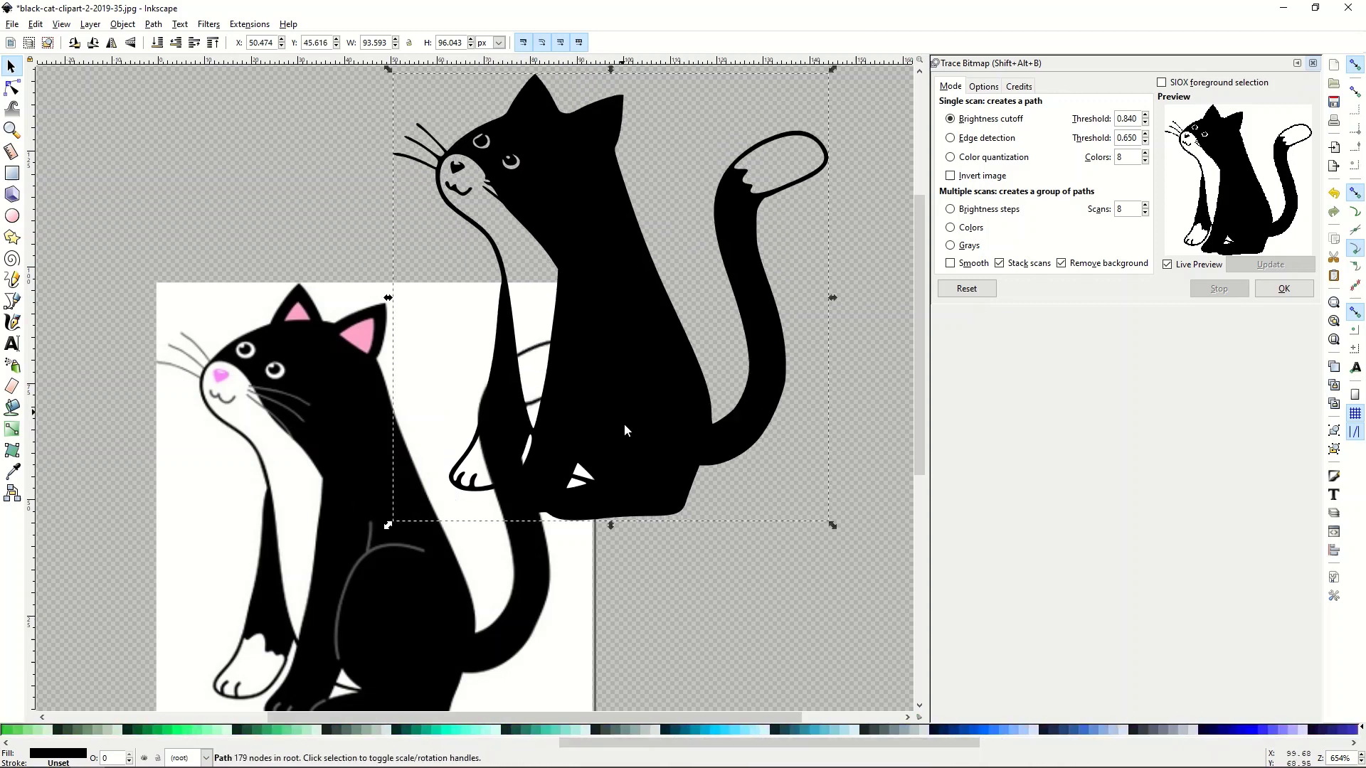
click(713, 729)
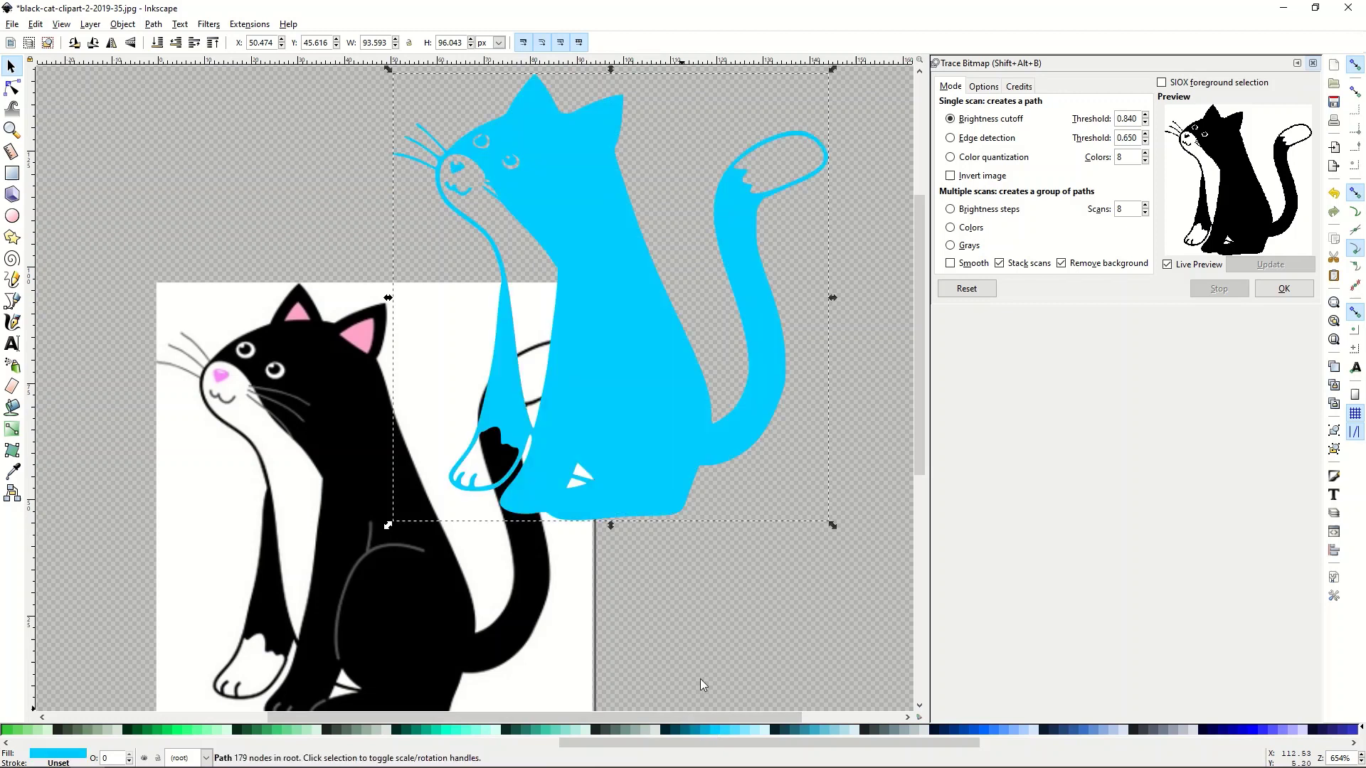
click(968, 729)
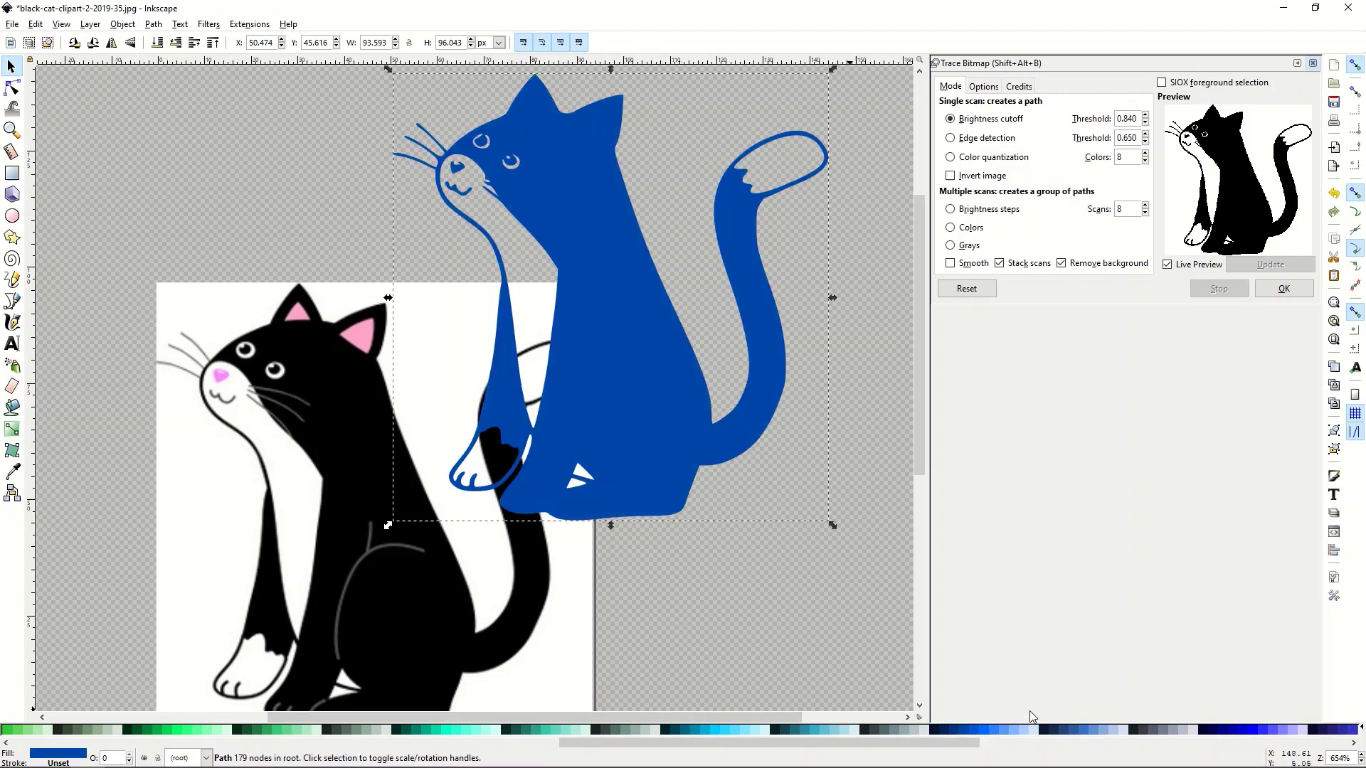
click(1240, 730)
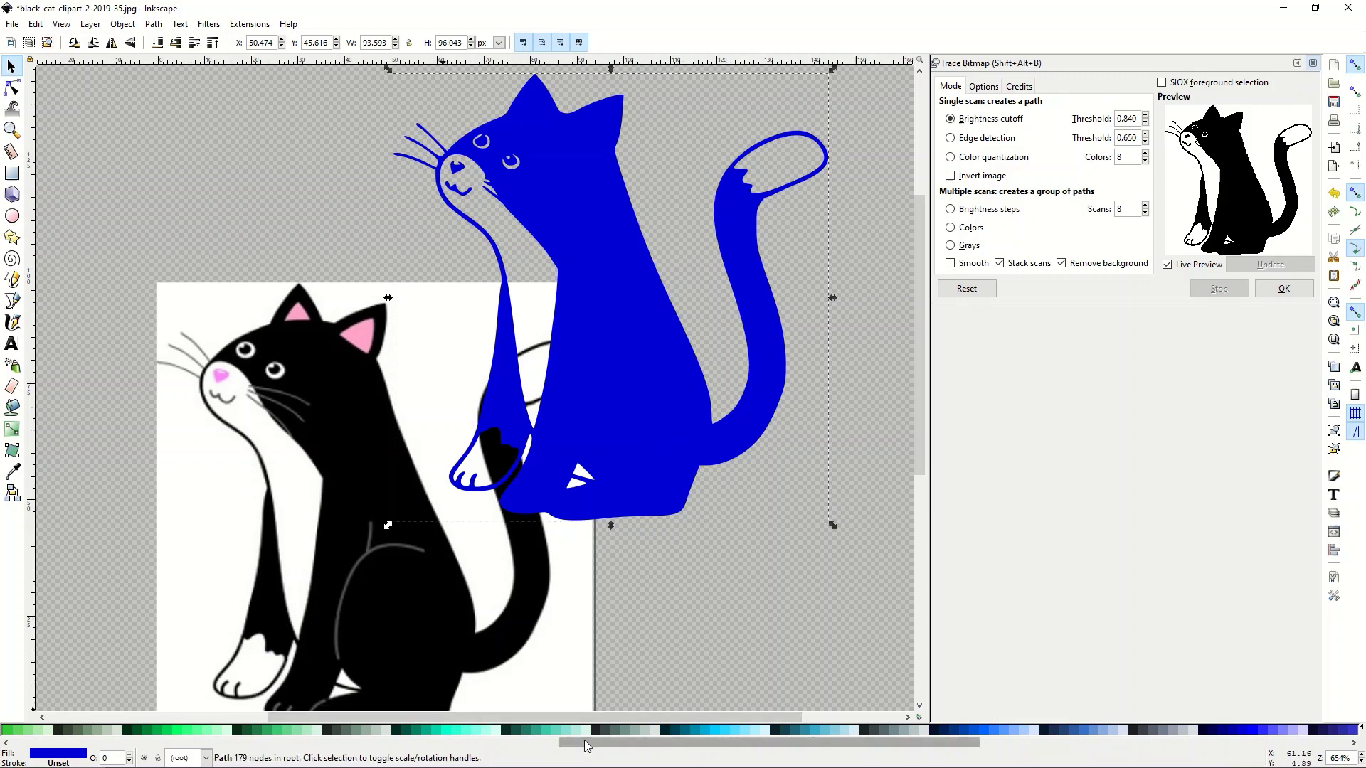
drag(585, 745, 286, 745)
click(183, 731)
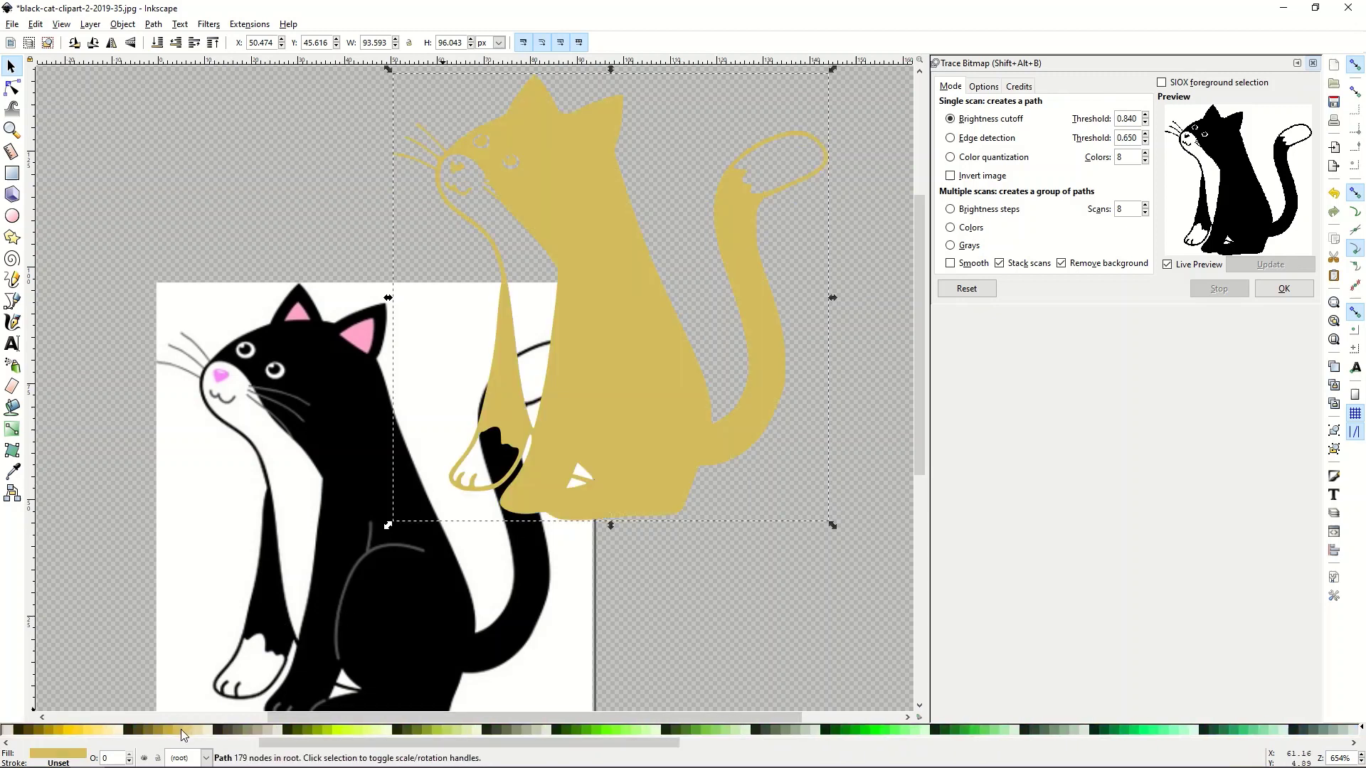
click(692, 730)
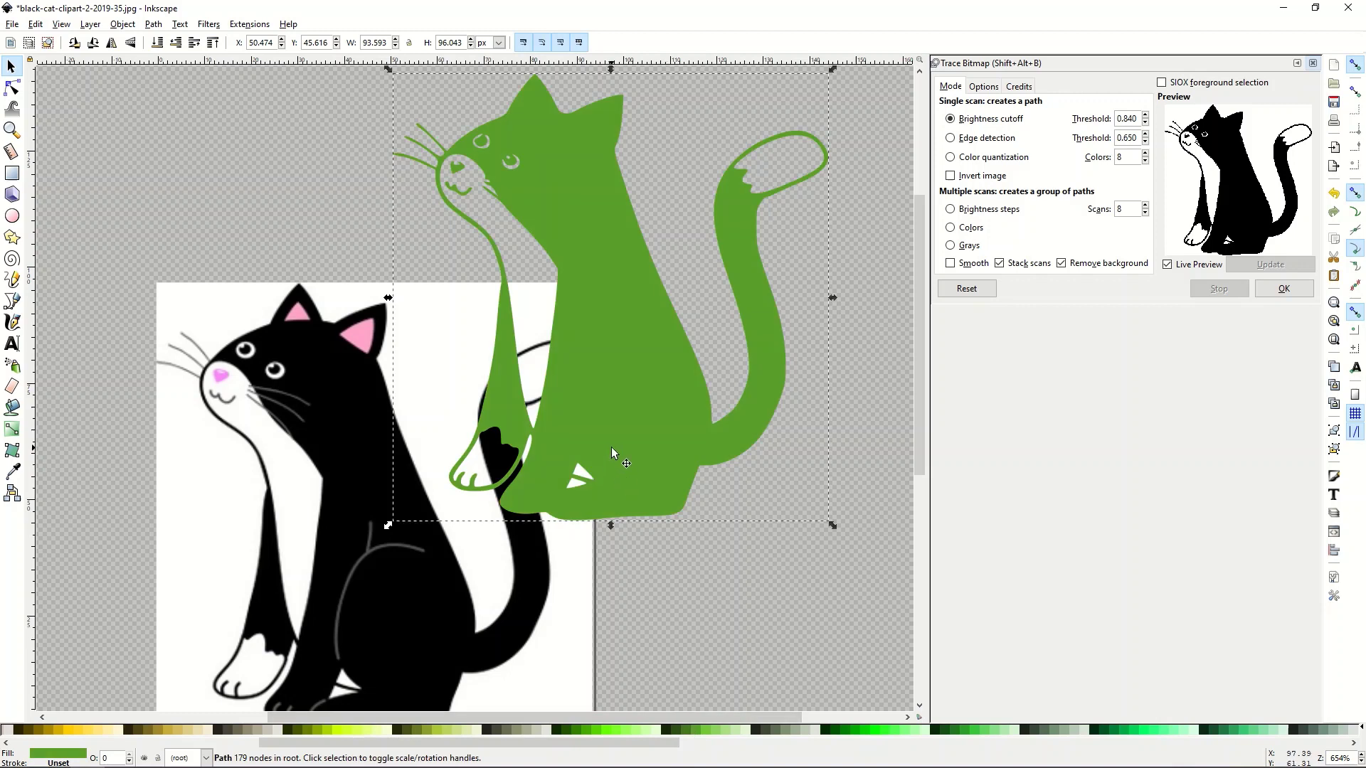
drag(614, 382, 635, 418)
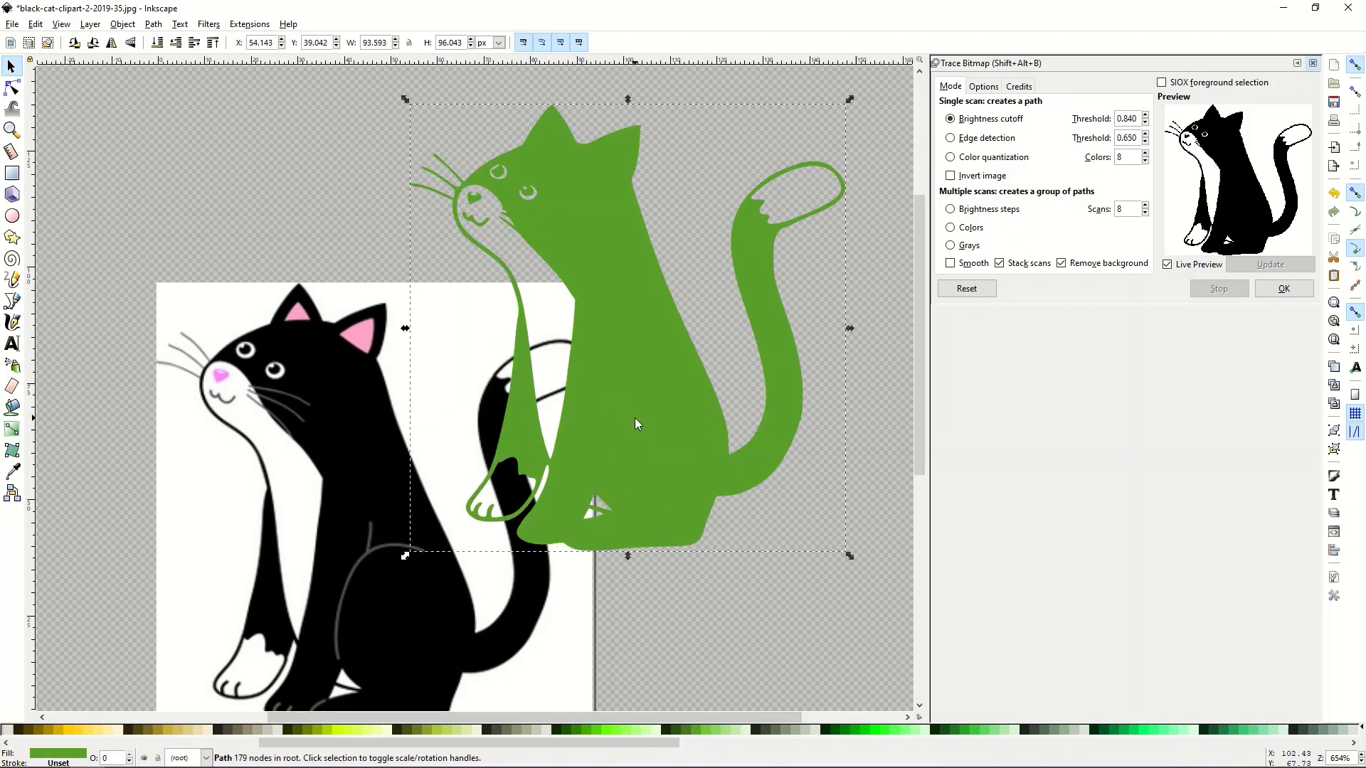
- Delete the green silhouette and select the original cat bitmap
key(Delete)
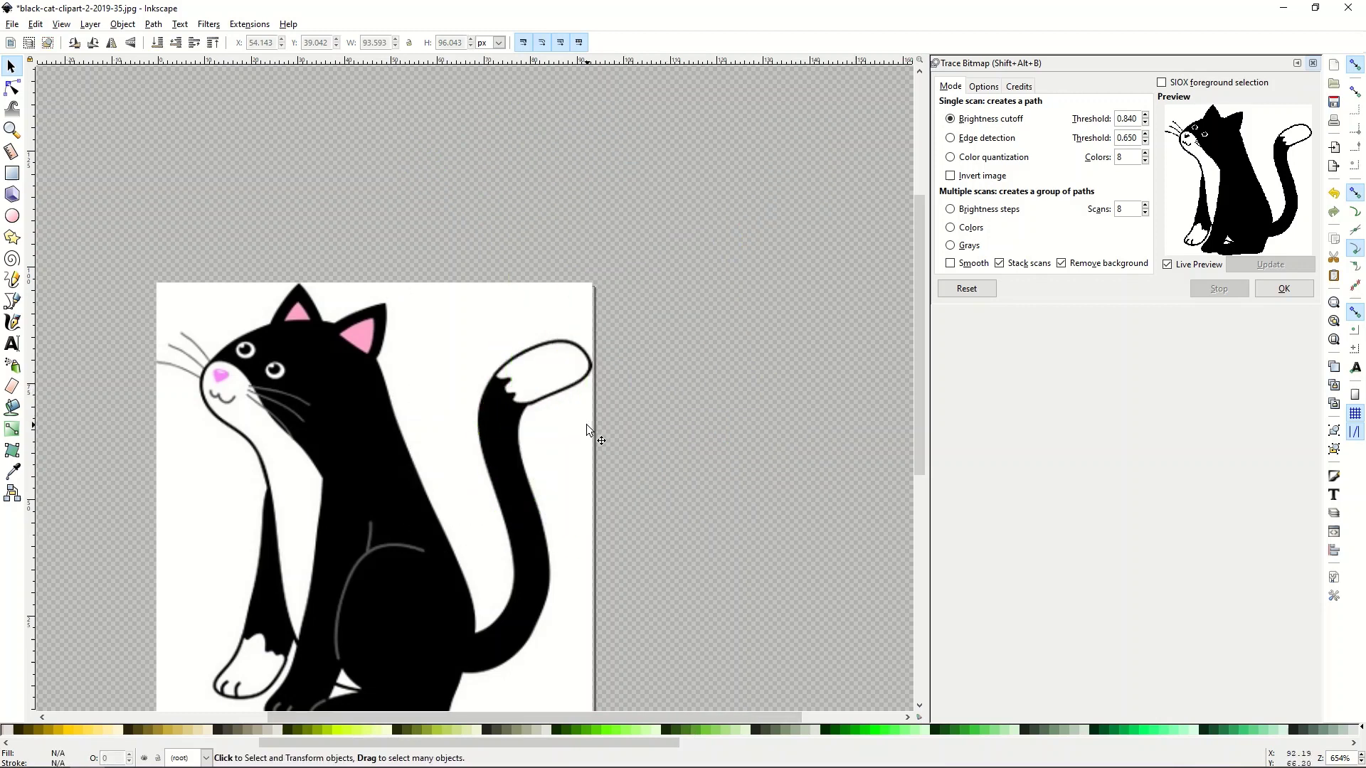
scroll(587, 424, down, 3)
click(396, 354)
scroll(338, 397, up, 2)
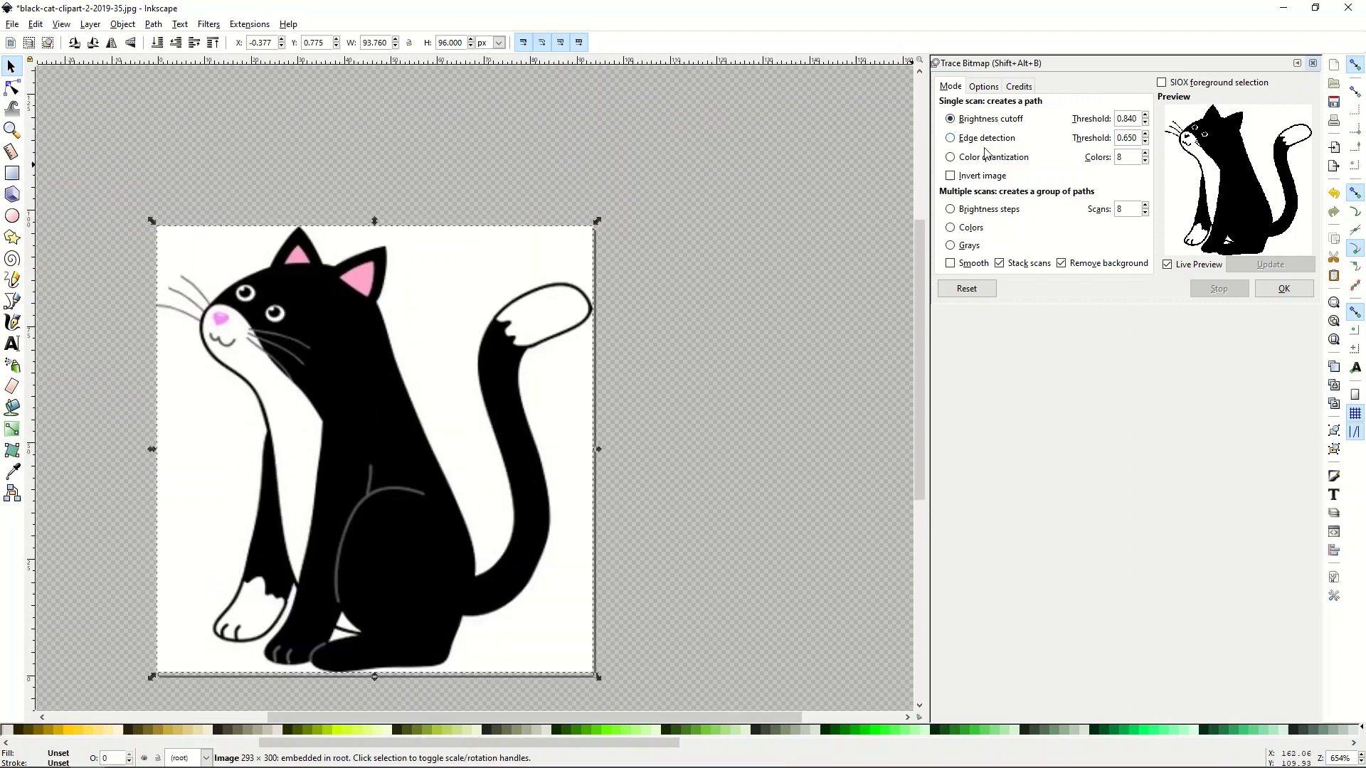
- Switch Trace Bitmap to Colors mode and set Scans to 6
click(952, 229)
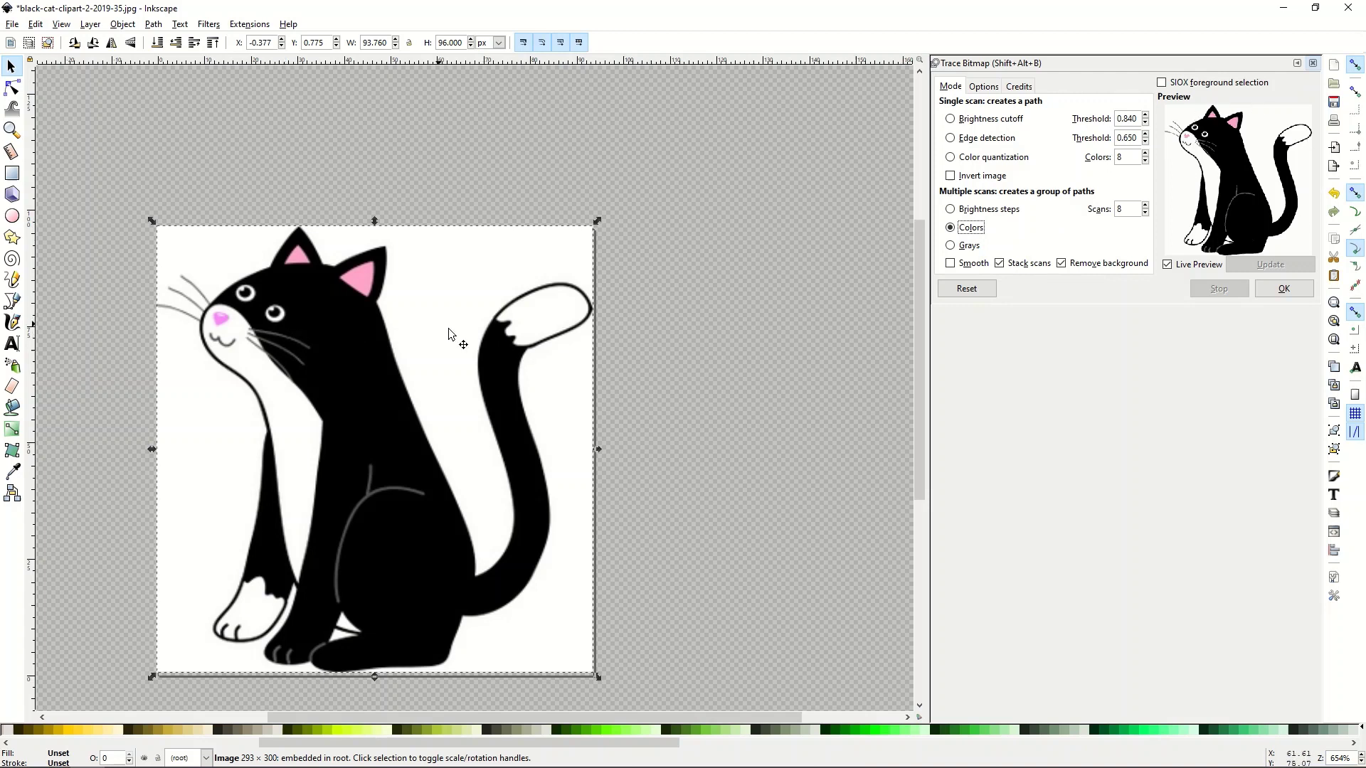
click(1146, 212)
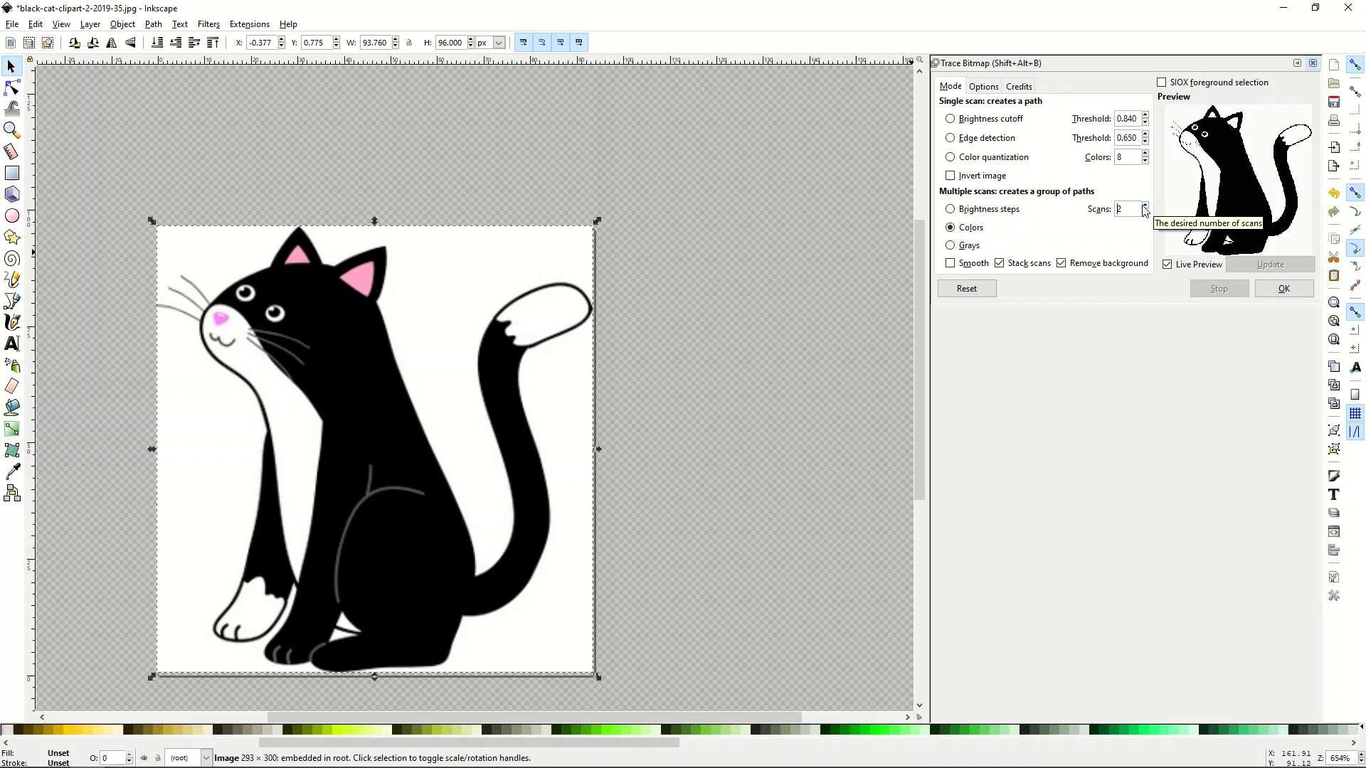
click(1146, 205)
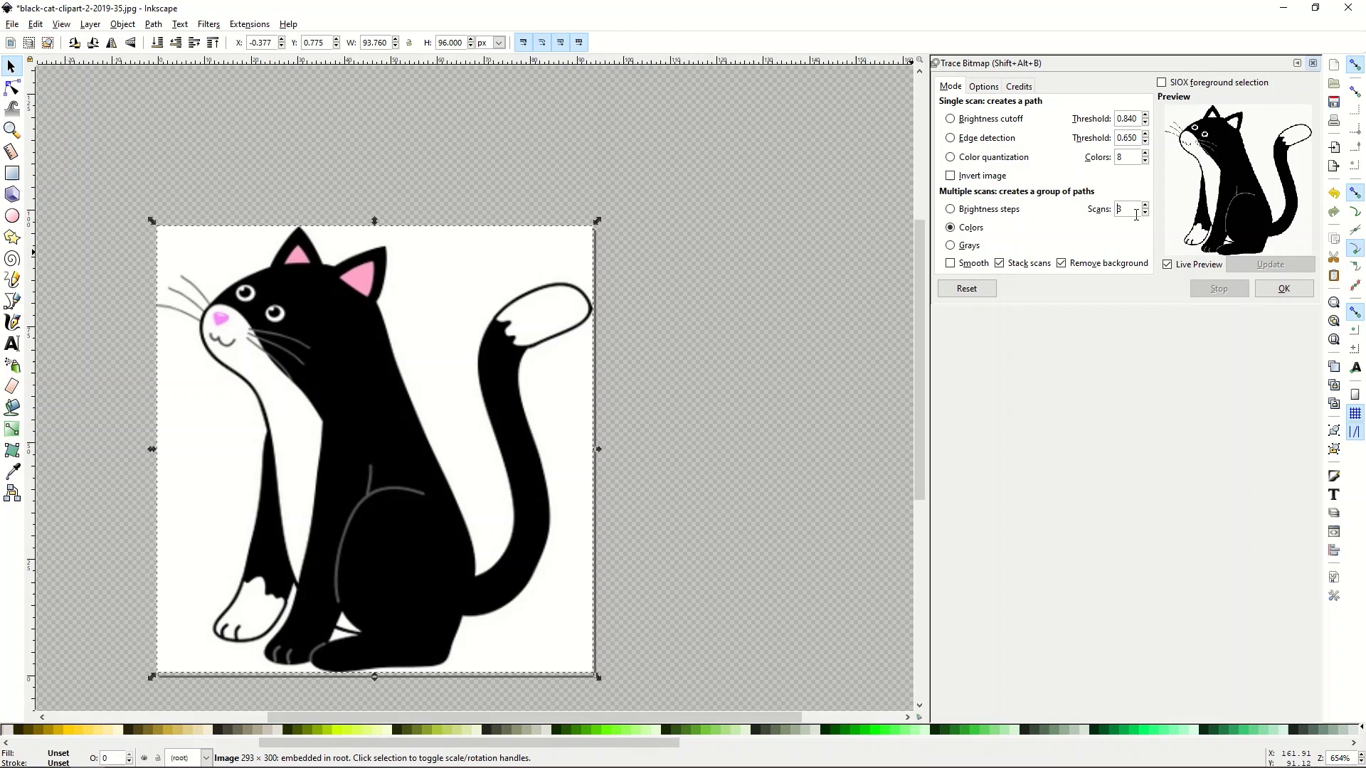
click(1146, 206)
click(1146, 206)
click(1146, 206)
- Apply the colour trace and delete the original bitmap, keeping the traced cat group on the page
click(1283, 290)
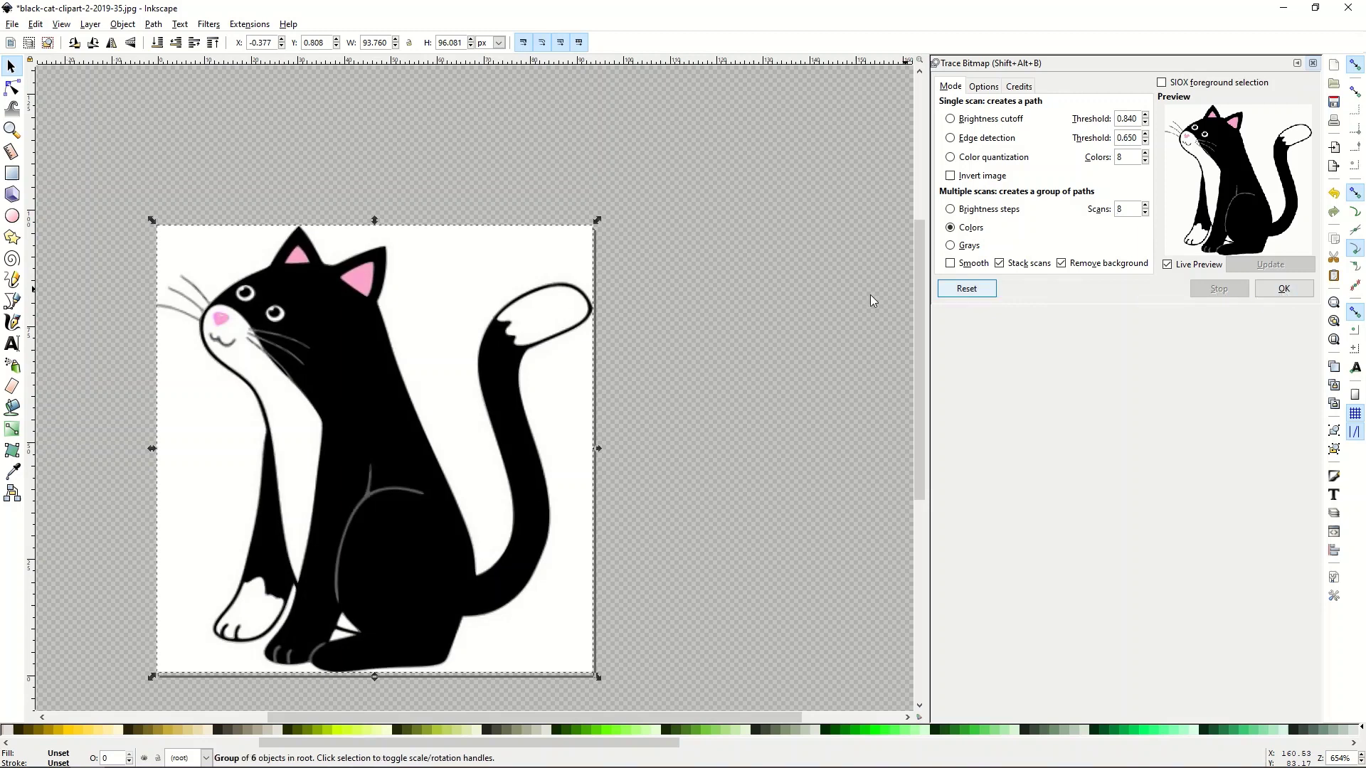
mouse_move(379, 361)
mouse_down()
mouse_move(643, 301)
mouse_move(724, 247)
mouse_up()
click(382, 380)
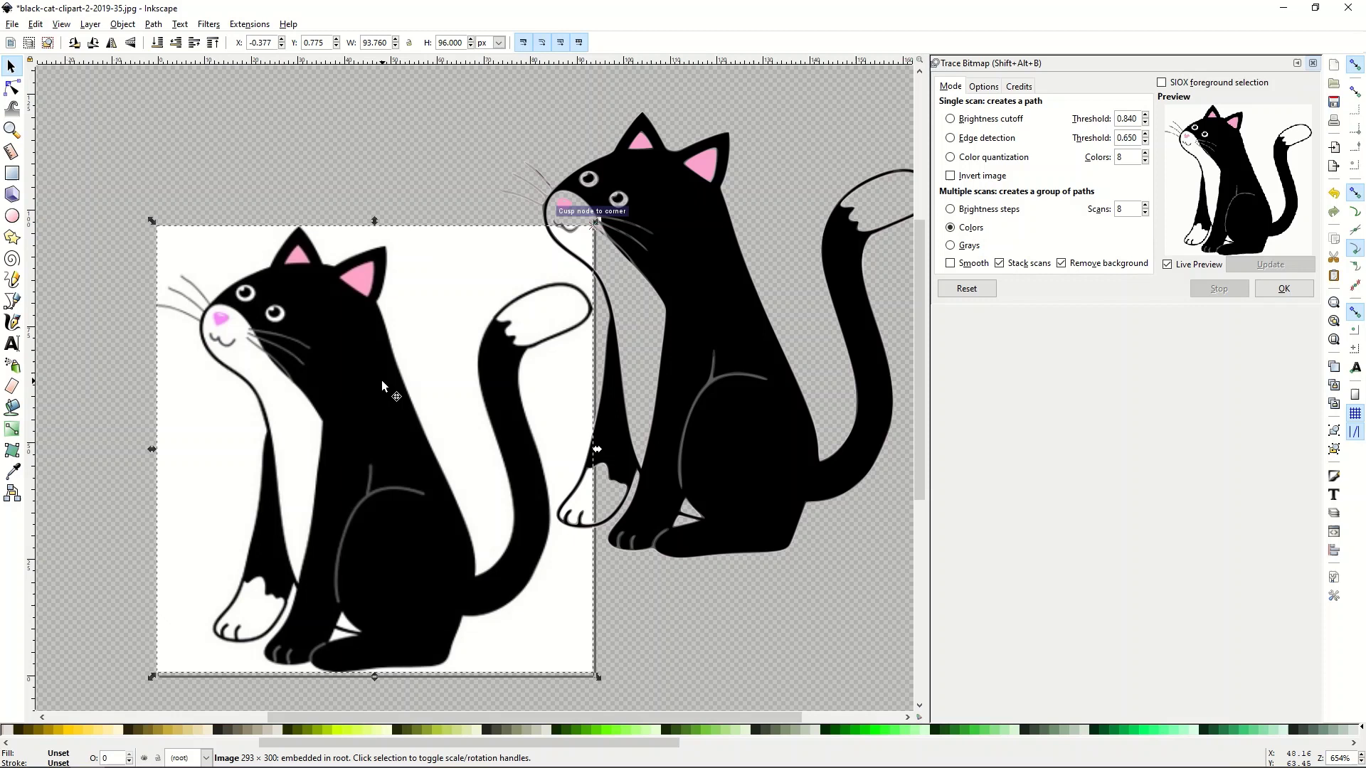
key(Delete)
mouse_move(649, 289)
mouse_down()
mouse_move(642, 277)
mouse_move(450, 315)
mouse_move(401, 339)
mouse_up()
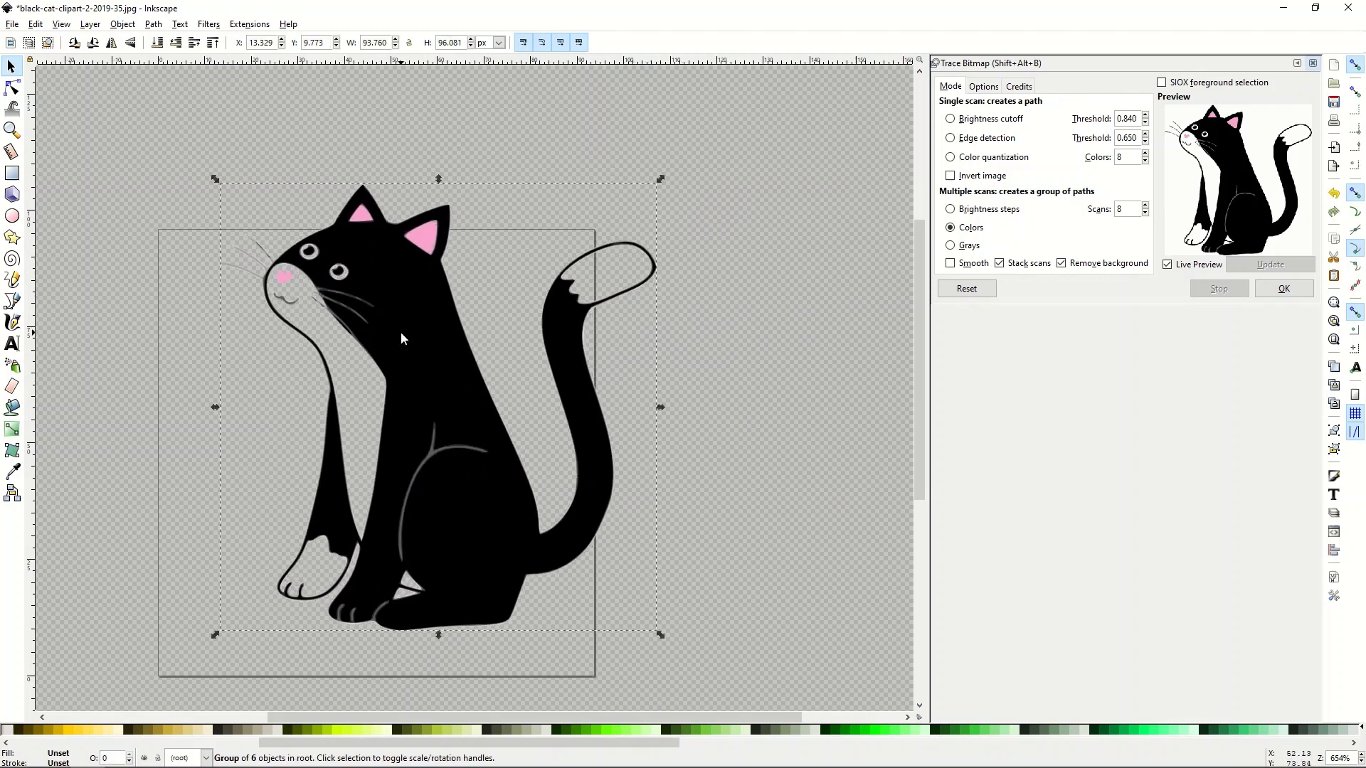
- Inspect one cat path's nodes with the Node tool, then return to the Selector
click(12, 86)
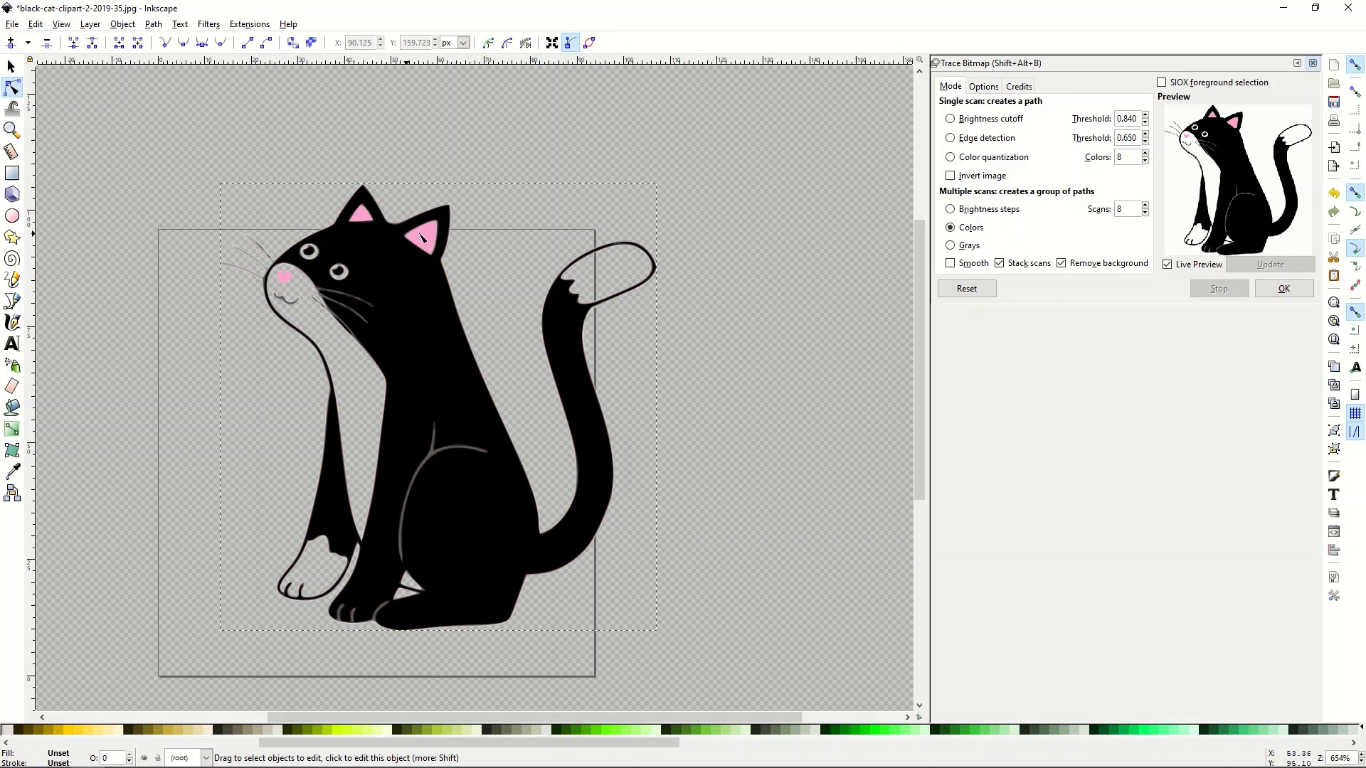
click(364, 272)
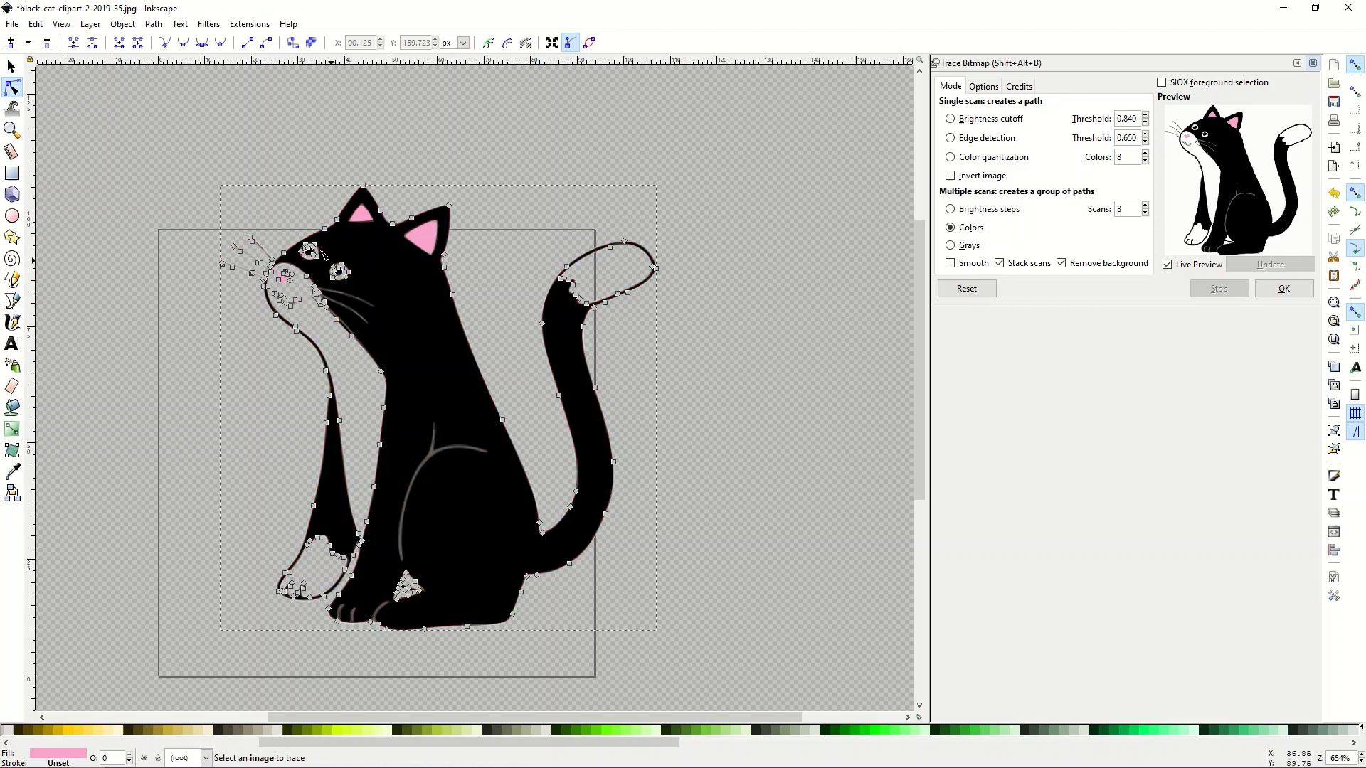
click(12, 67)
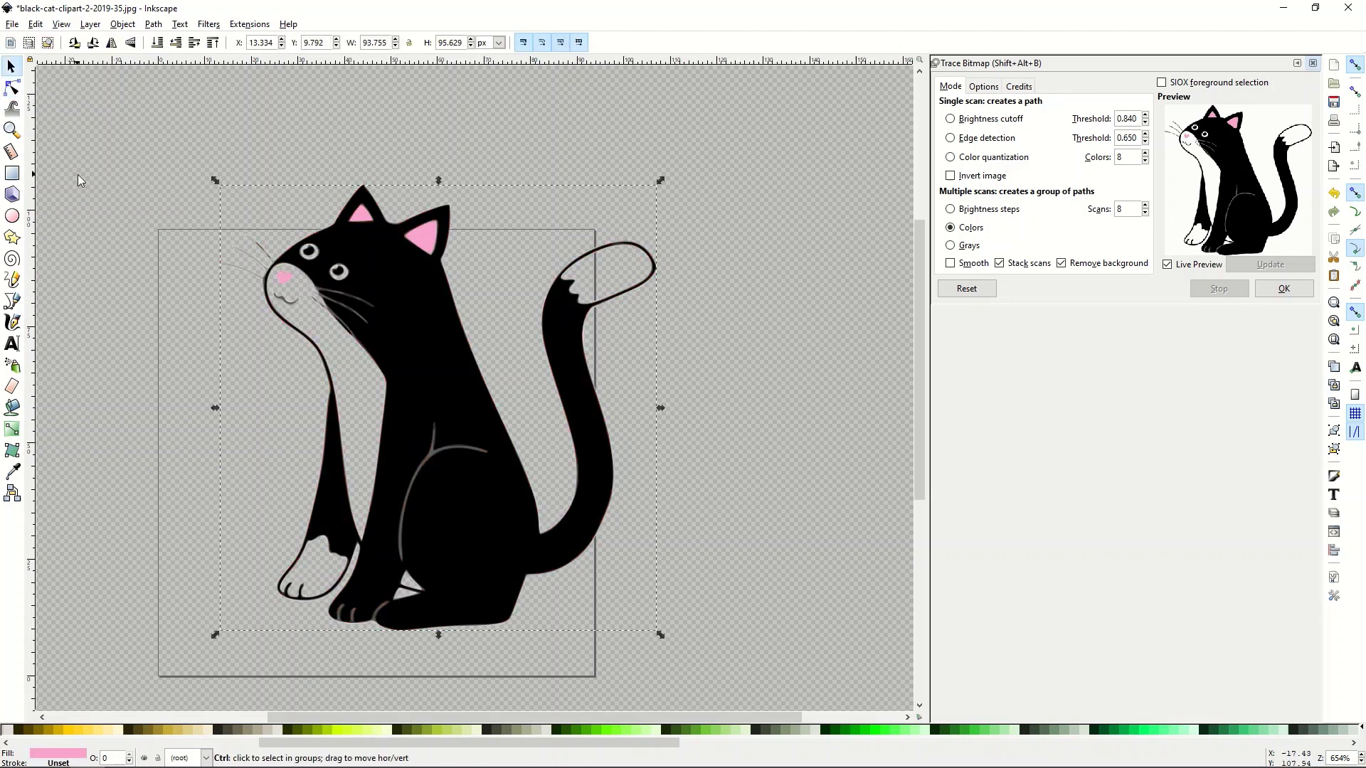
- Scale the cat group to 246.941 × 253.054 px and move it up, right of the page
scroll(136, 265, down, 3)
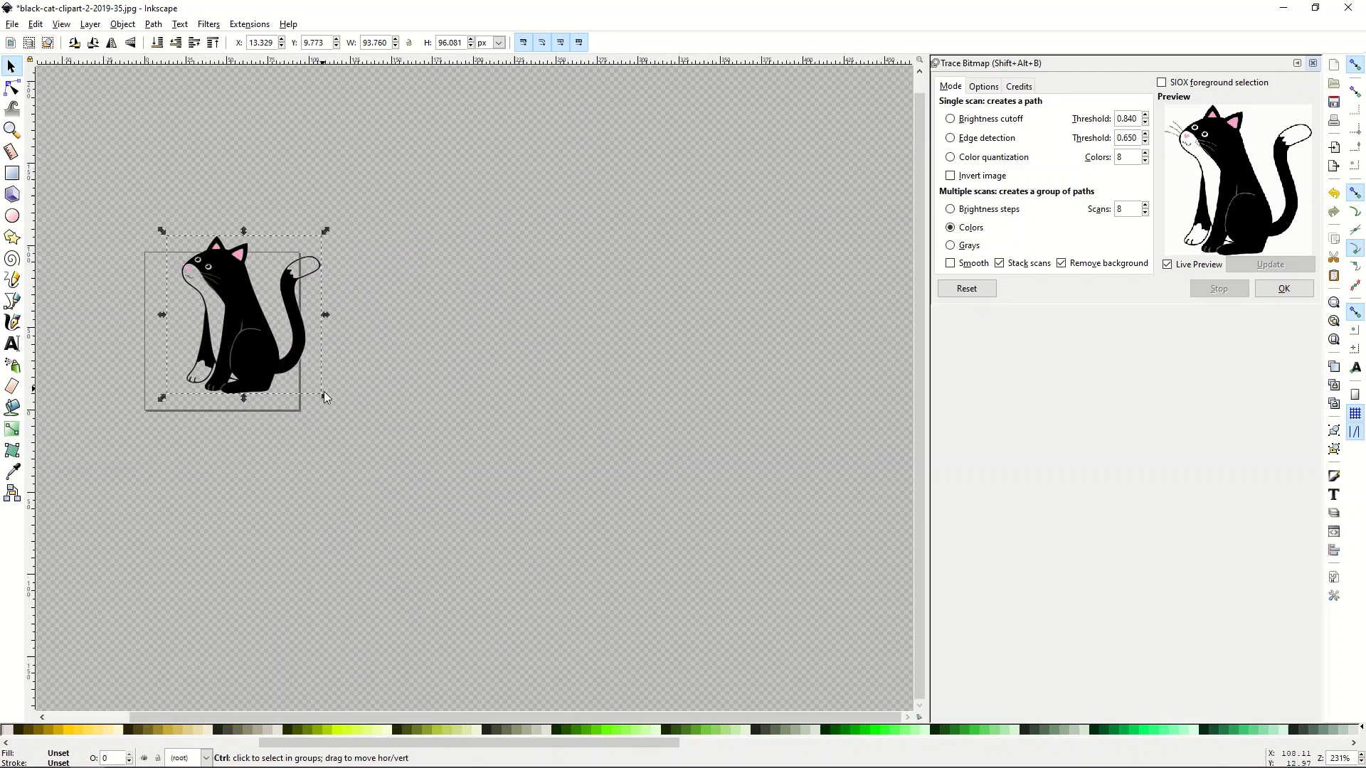
drag(325, 396, 573, 641)
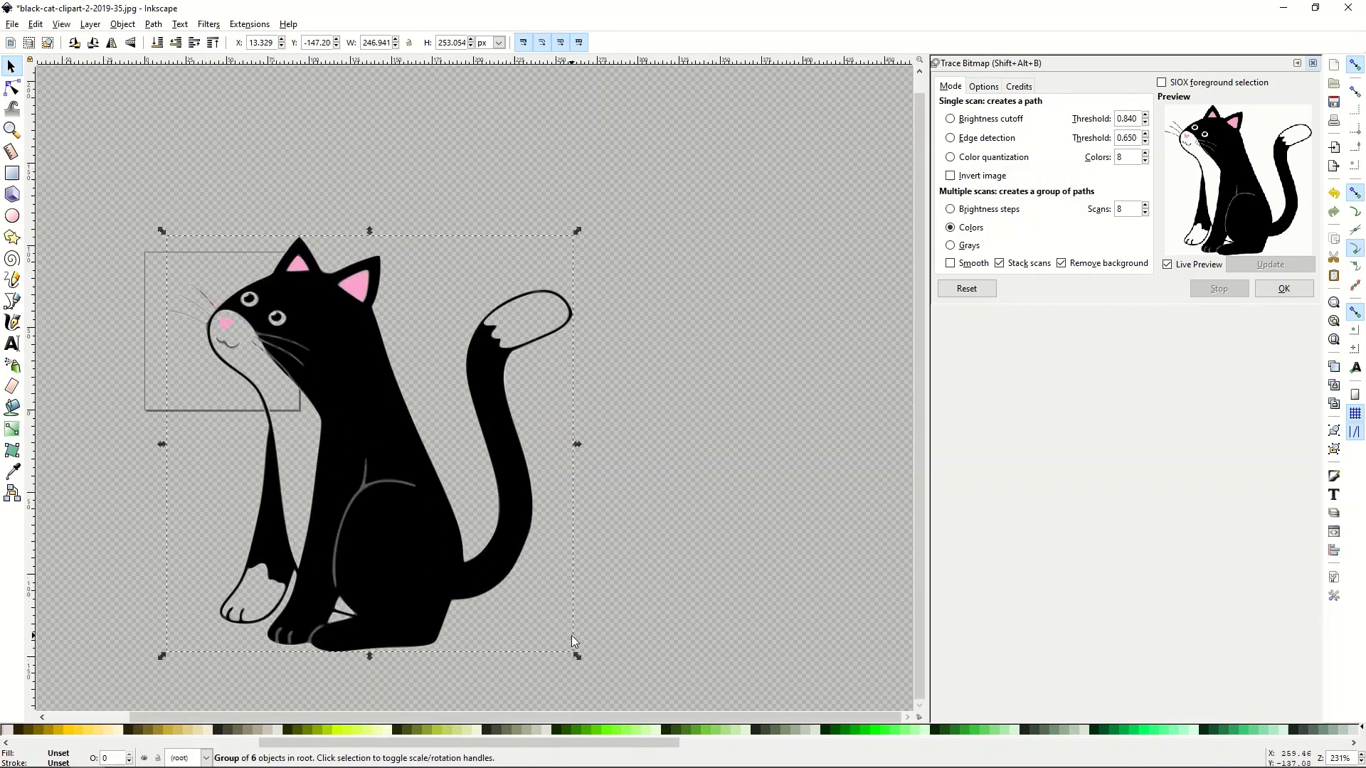
drag(363, 386, 536, 319)
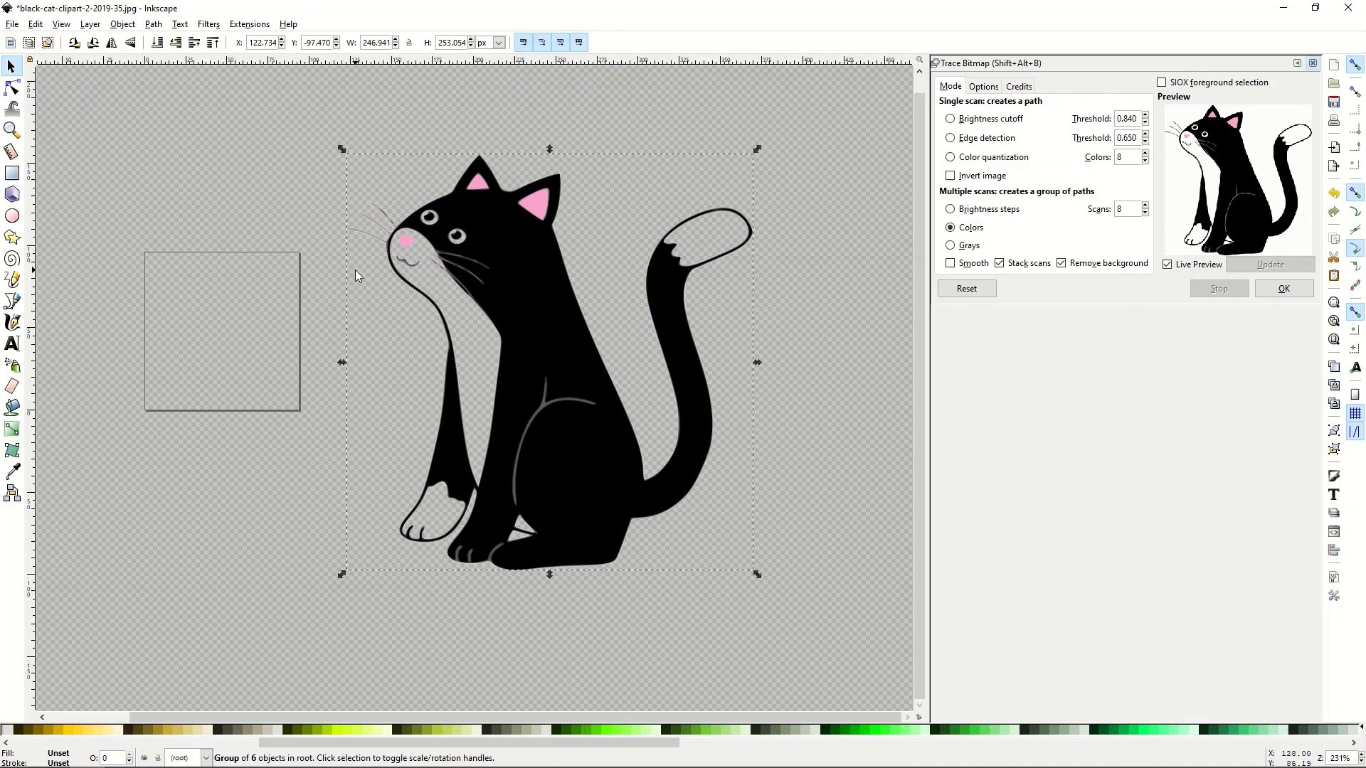
scroll(460, 254, up, 4)
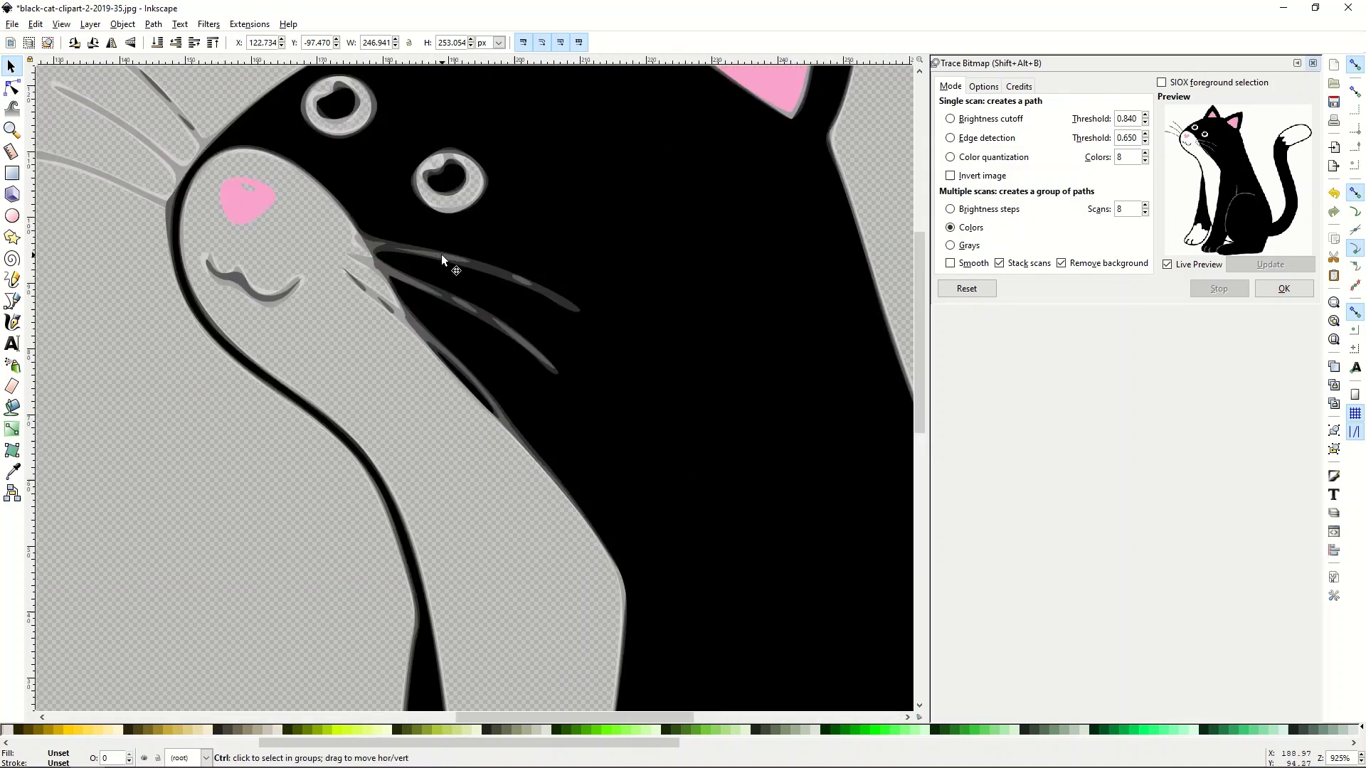
scroll(442, 255, down, 4)
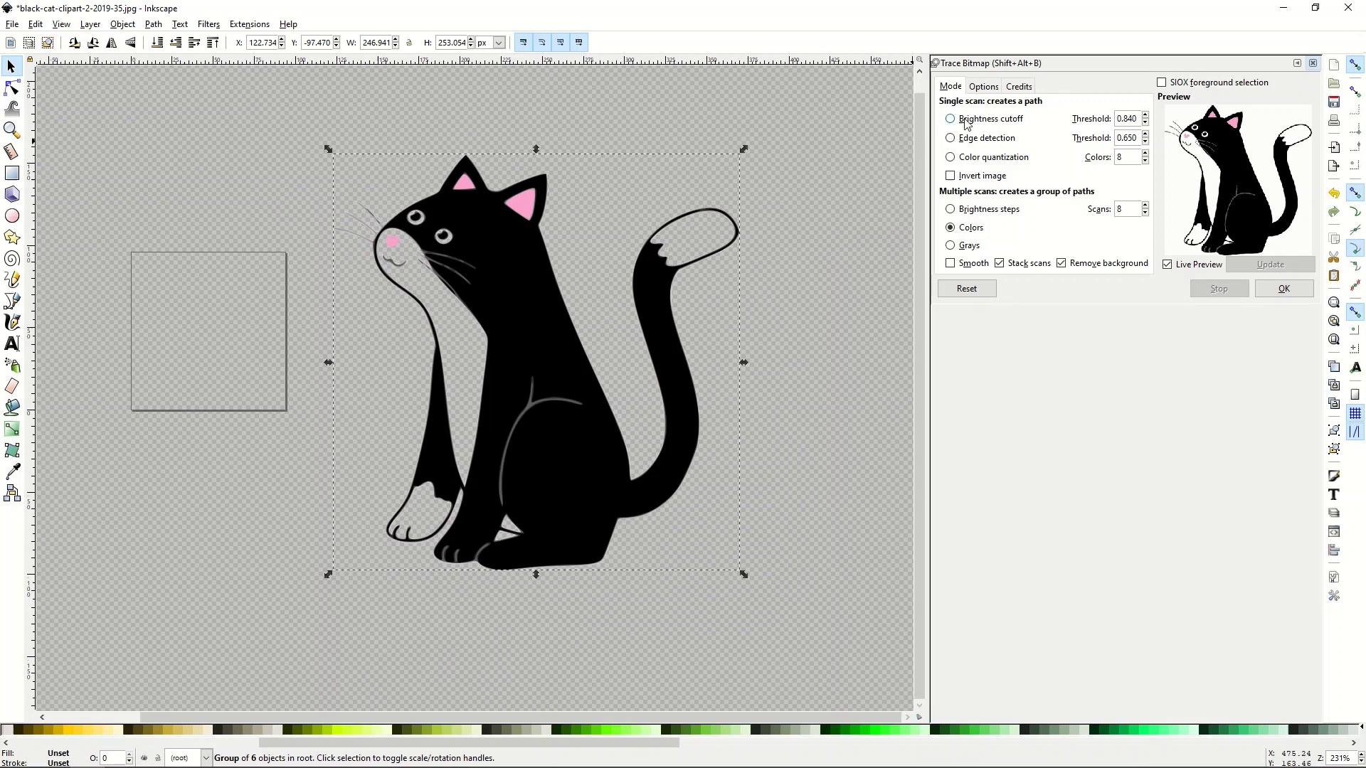
scroll(569, 253, down, 1)
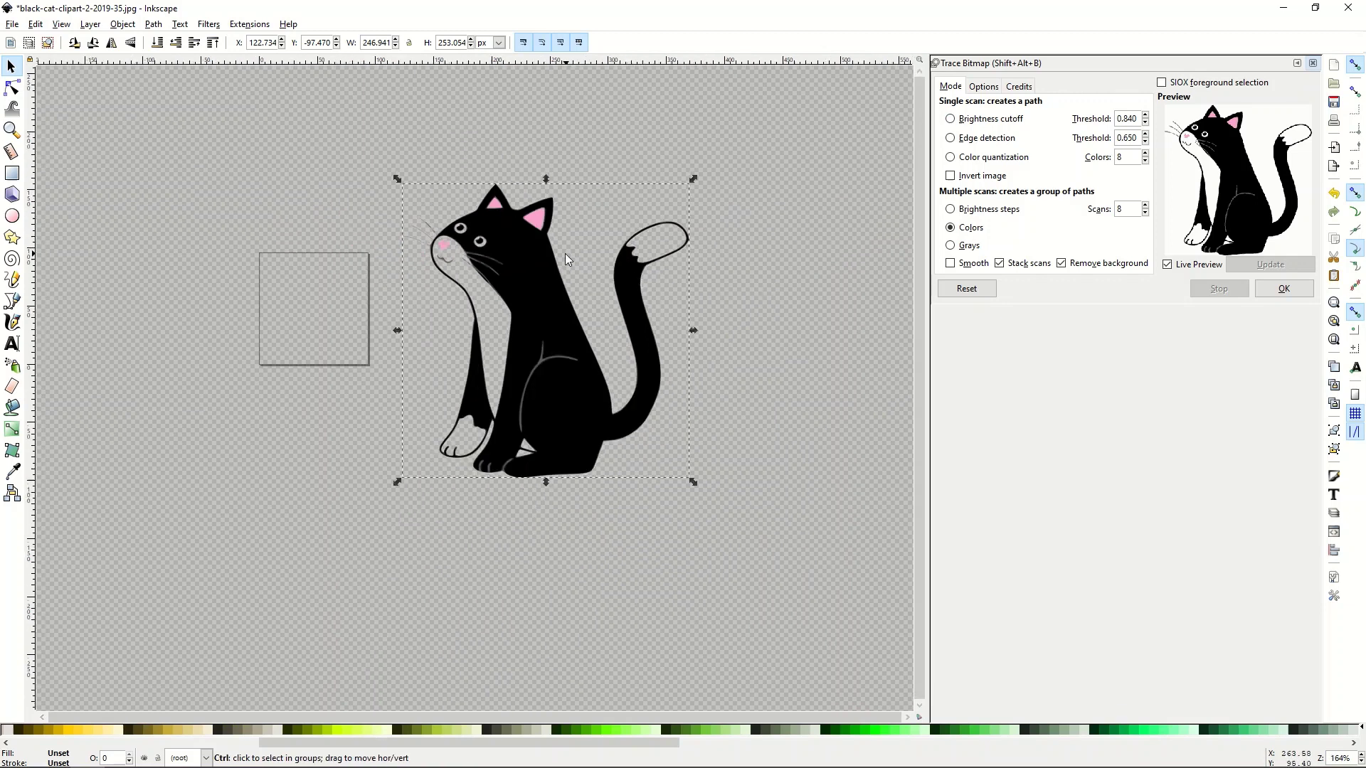